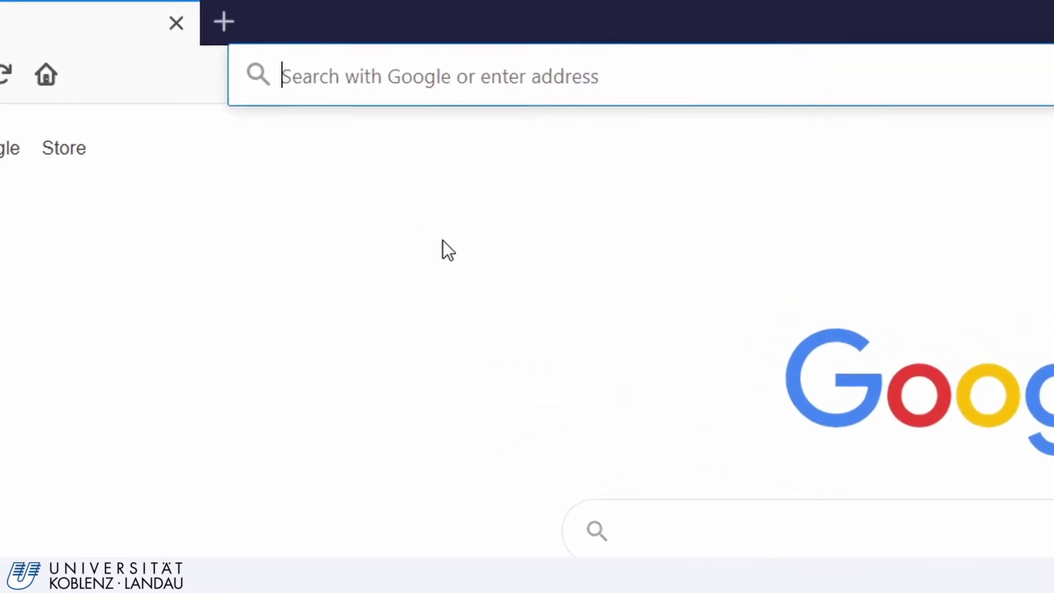
- Load my.uni-assist.de in Firefox to show the uni-assist course catalogue
{"action": "type", "text": "my"}
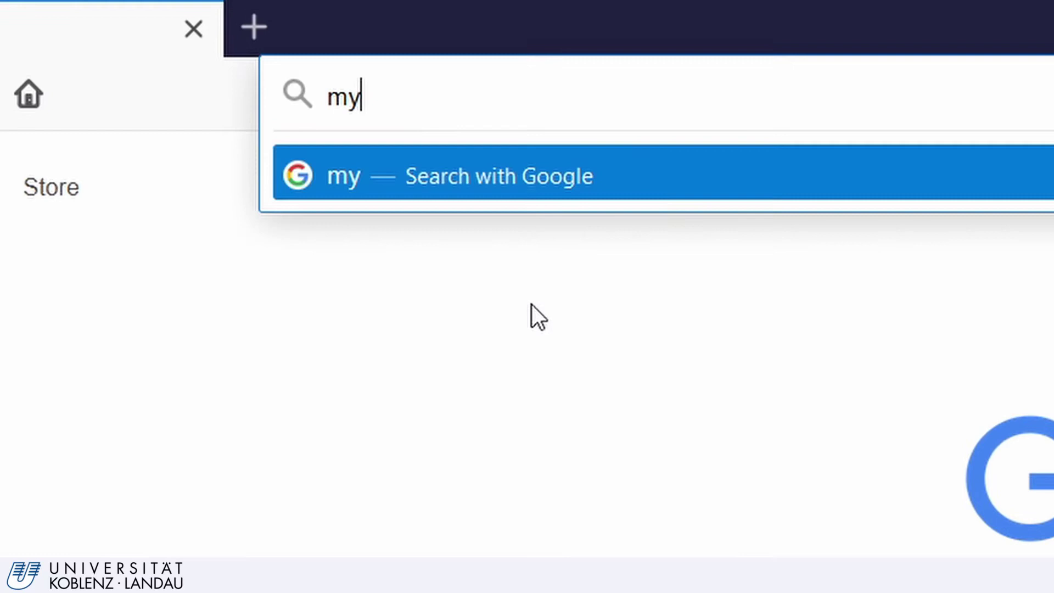
{"action": "type", "text": ".uni-assist"}
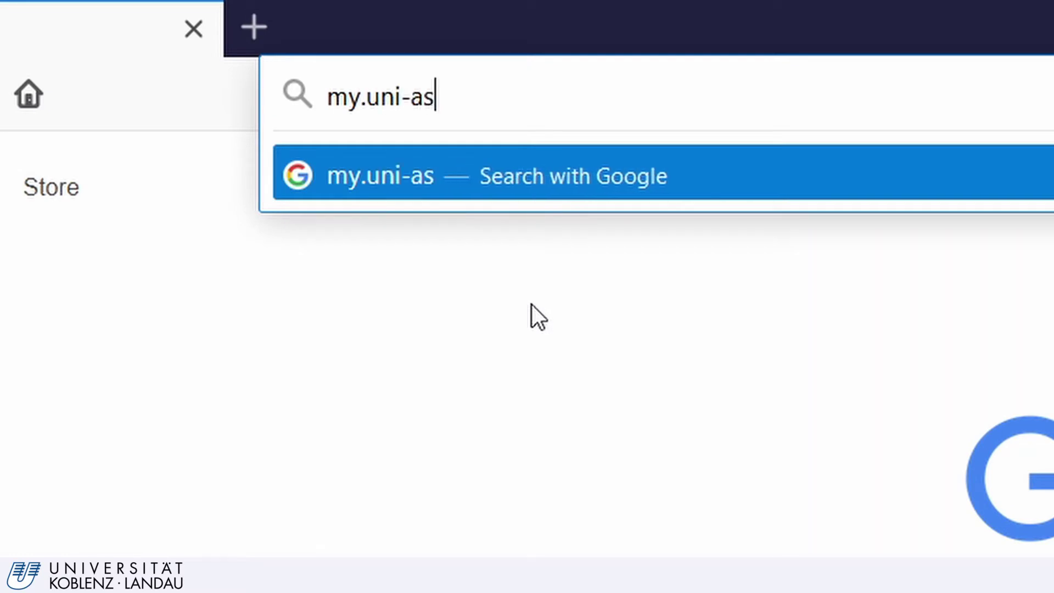
{"action": "type", "text": ".de"}
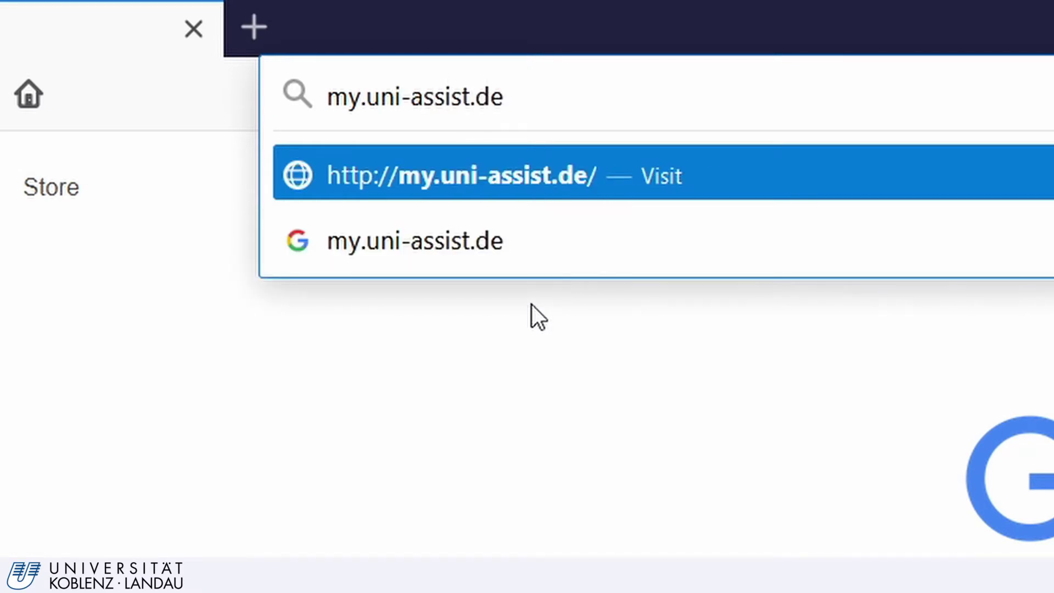
{"action": "key", "text": "Return"}
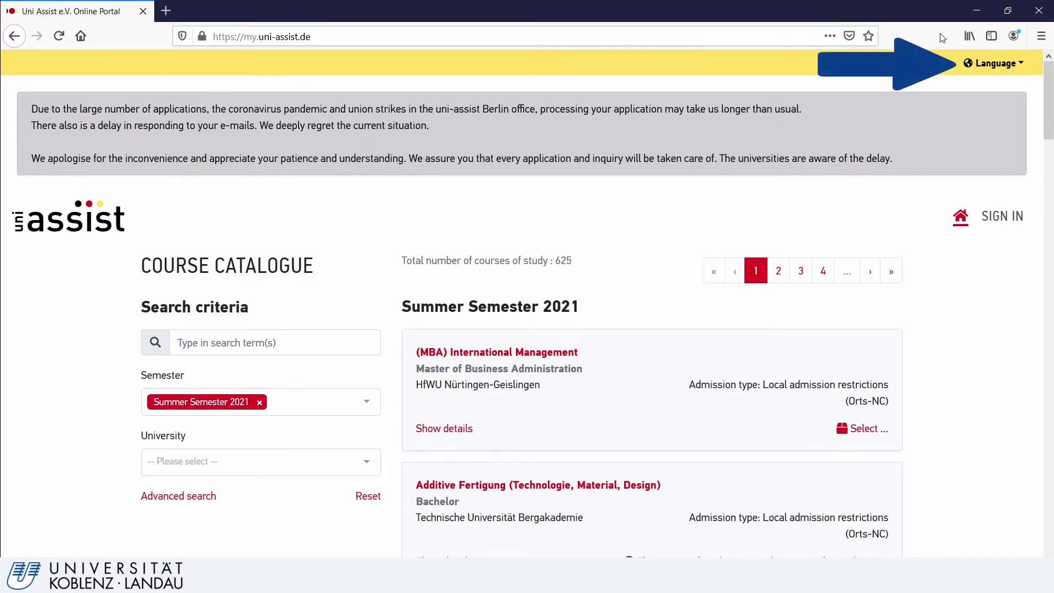
- Switch the portal language to English and go to the sign-in form
{"action": "left_click", "coordinate": [994, 63]}
{"action": "left_click", "coordinate": [980, 112]}
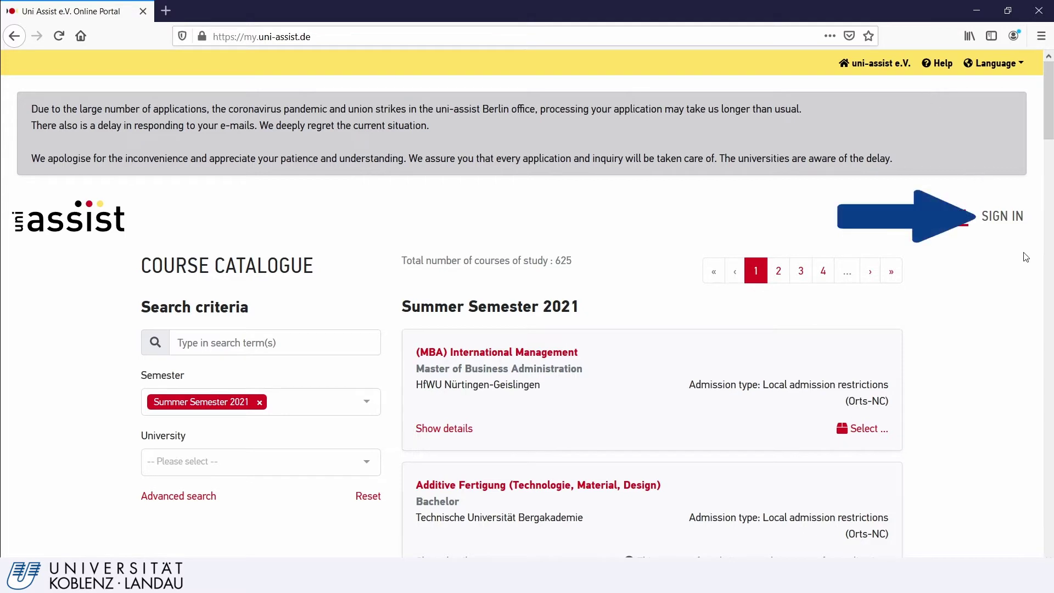
{"action": "left_click", "coordinate": [1015, 219]}
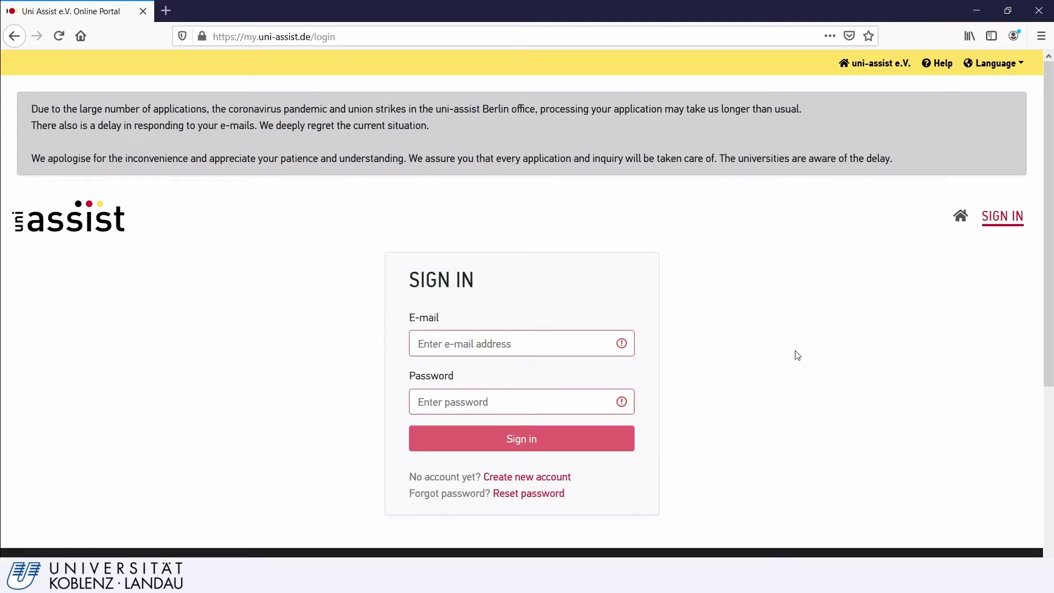
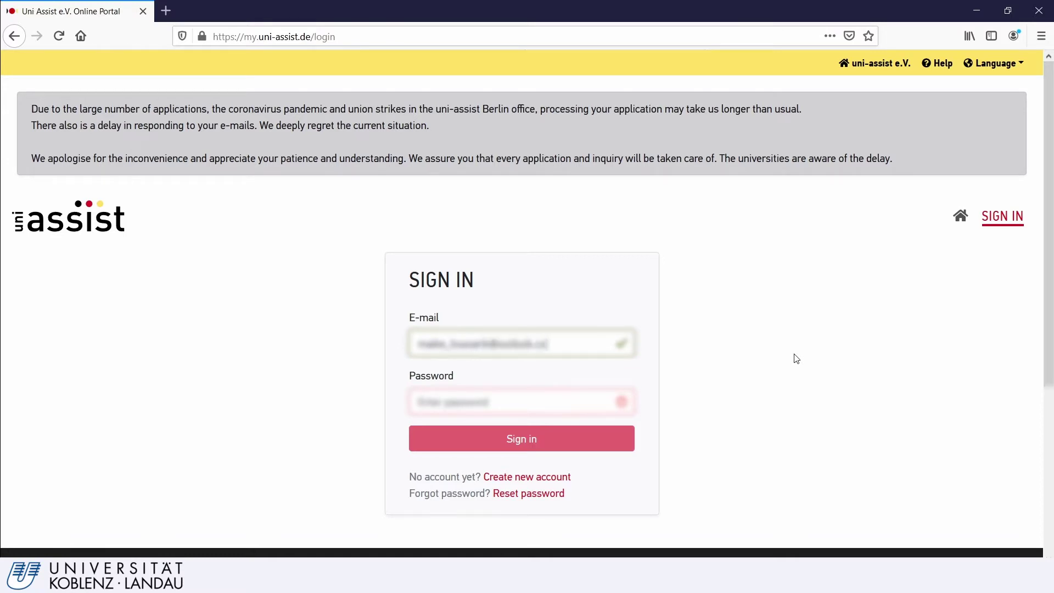
- Sign in with the applicant's e-mail address and account password
{"action": "key", "text": "Tab"}
{"action": "type", "text": "**"}
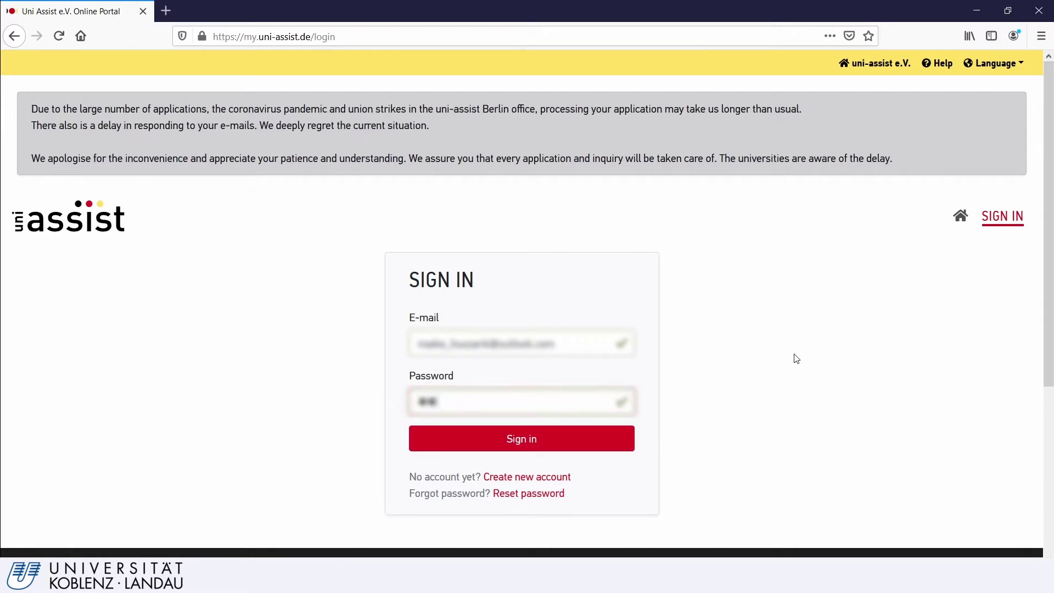
{"action": "type", "text": "******"}
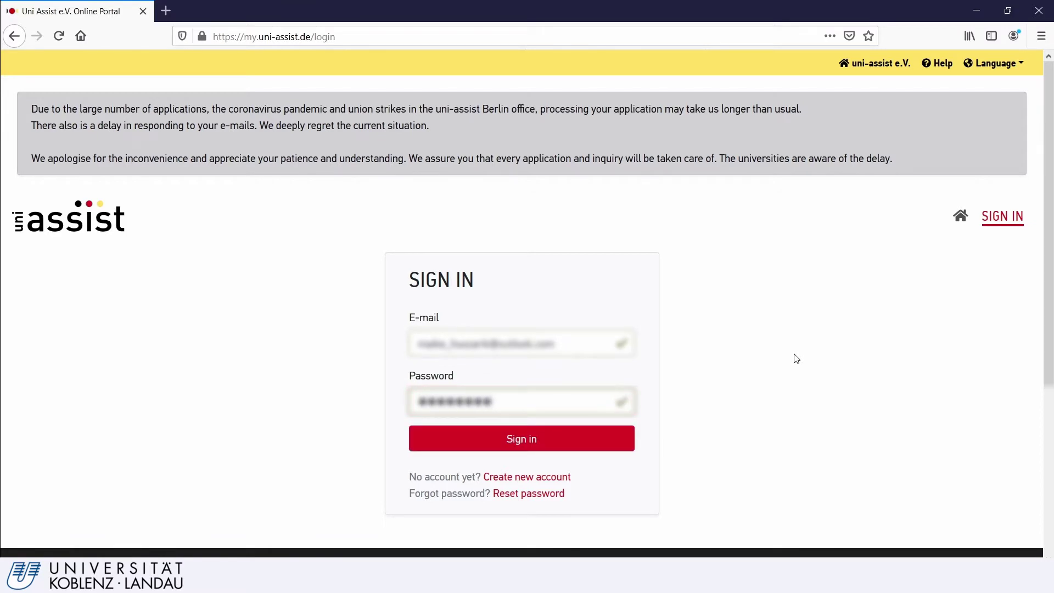
{"action": "key", "text": "Return"}
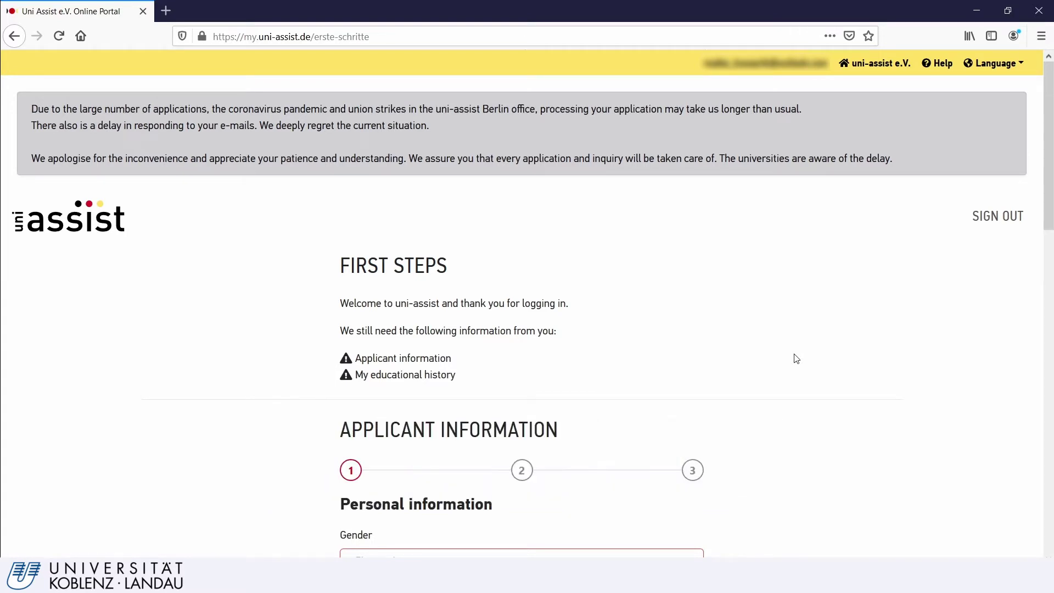
- Set gender to Female and enter the applicant's first and last name
{"action": "scroll", "coordinate": [723, 356], "scroll_direction": "down", "scroll_amount": 2}
{"action": "scroll", "coordinate": [722, 356], "scroll_direction": "down", "scroll_amount": 6}
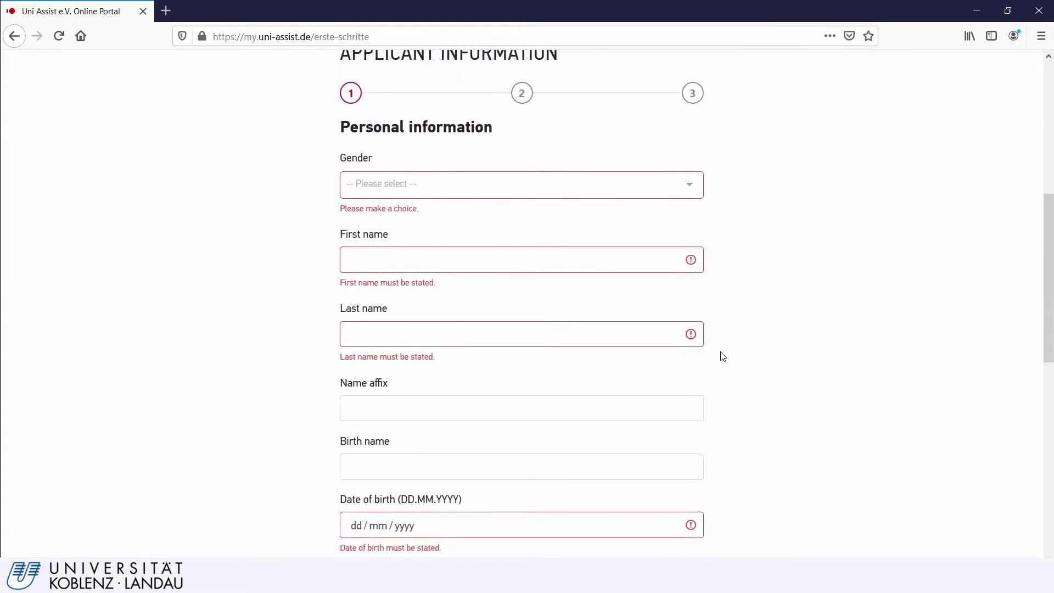
{"action": "left_click", "coordinate": [500, 124]}
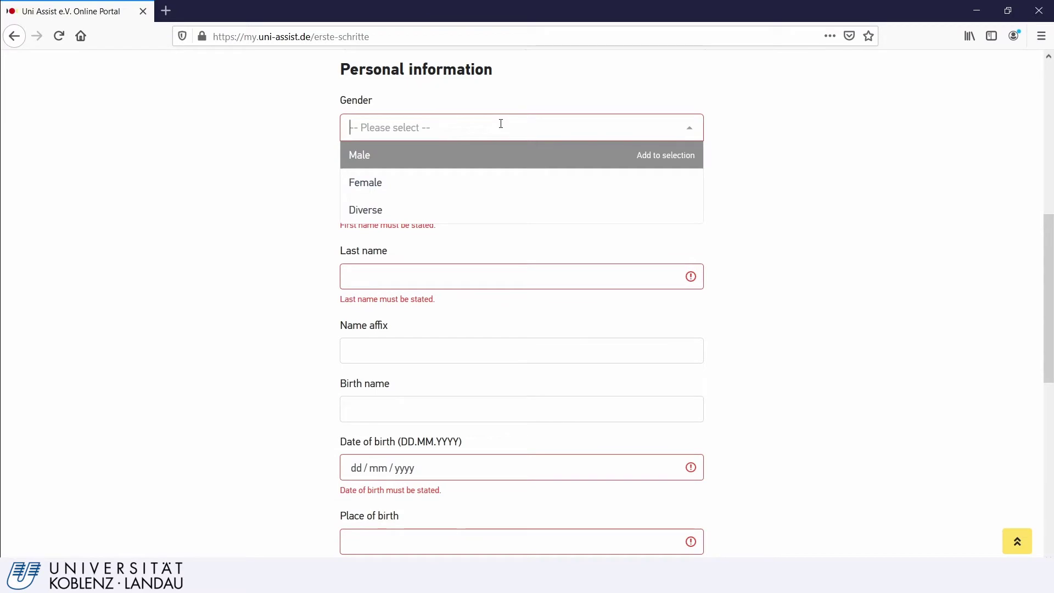
{"action": "left_click", "coordinate": [486, 183]}
{"action": "key", "text": "Tab"}
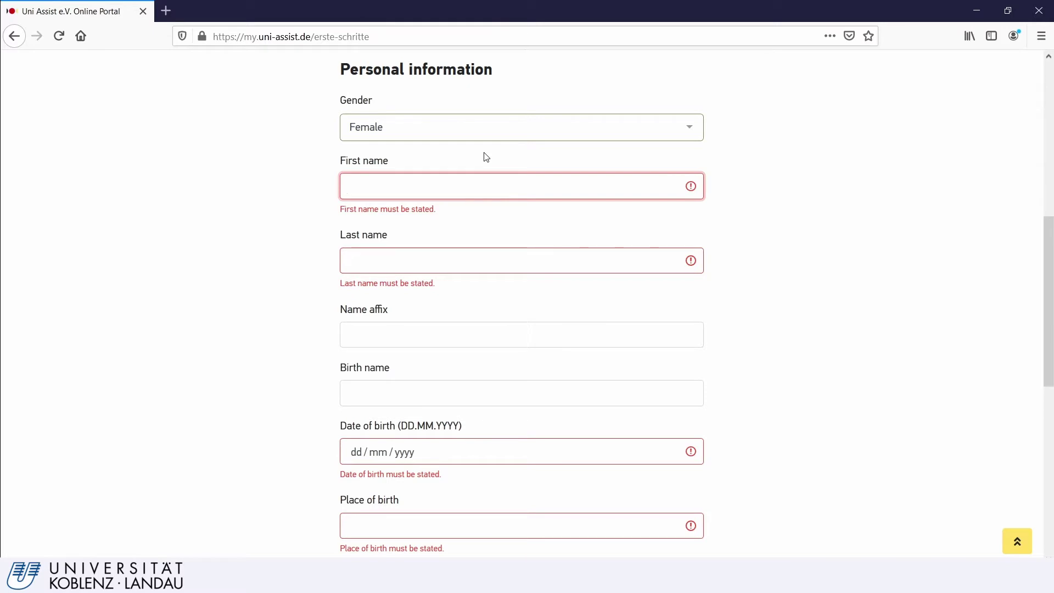
{"action": "type", "text": "Jane"}
{"action": "key", "text": "Tab"}
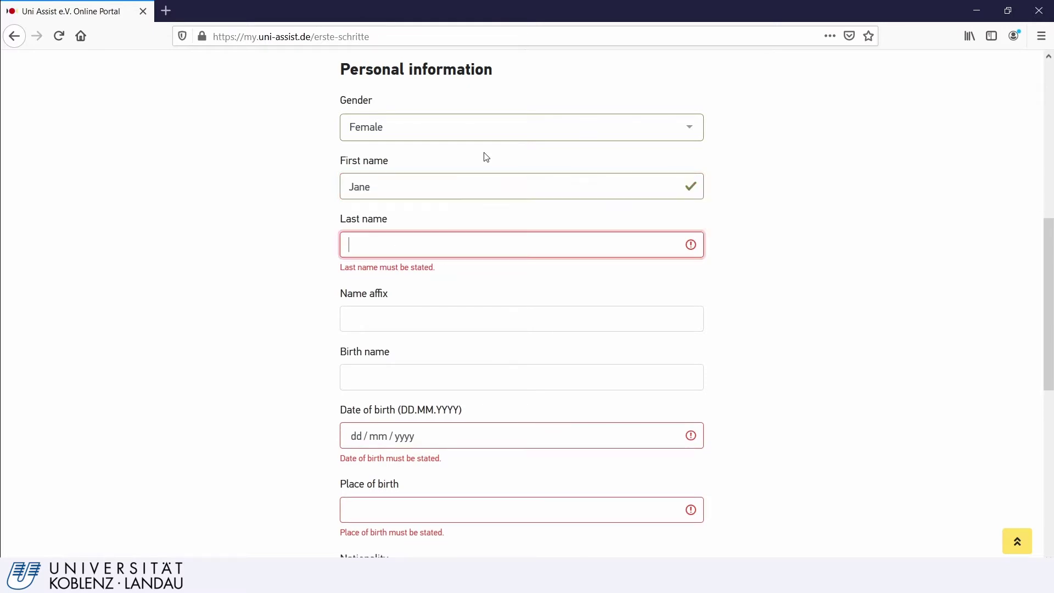
{"action": "type", "text": "Sample"}
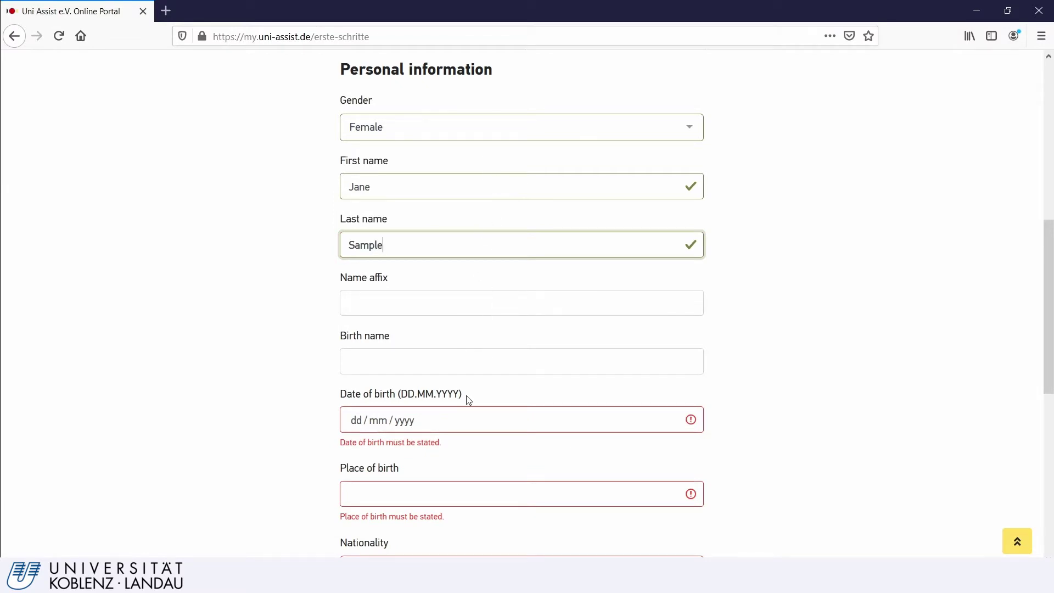
- Set the date of birth to 01/09/1995 using the date picker
{"action": "left_click", "coordinate": [462, 421]}
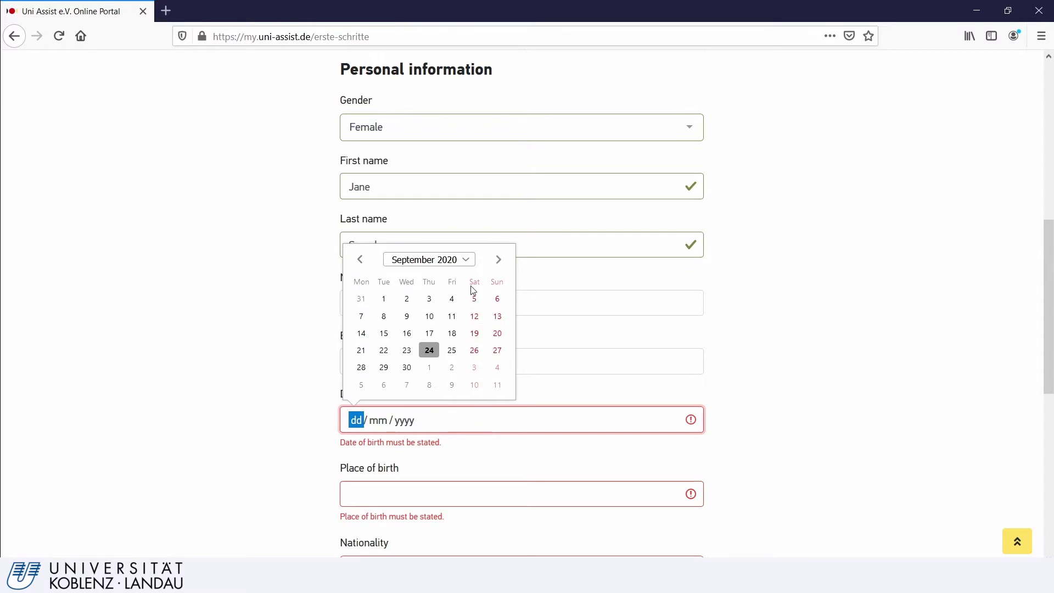
{"action": "left_click", "coordinate": [429, 259]}
{"action": "scroll", "coordinate": [451, 307], "scroll_direction": "up", "scroll_amount": 20}
{"action": "scroll", "coordinate": [458, 318], "scroll_direction": "up", "scroll_amount": 1}
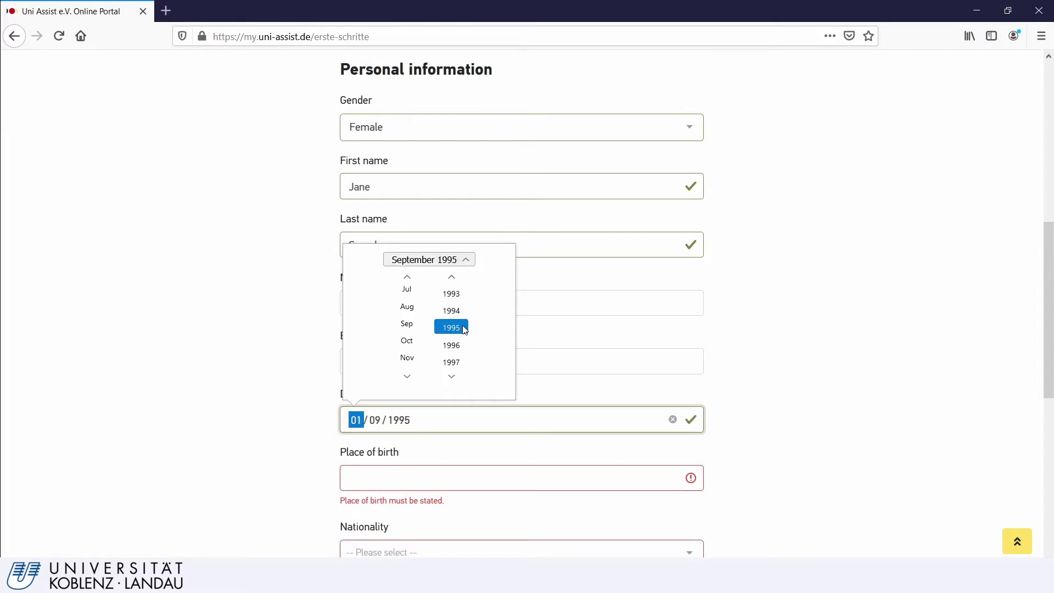
{"action": "scroll", "coordinate": [598, 412], "scroll_direction": "down", "scroll_amount": 2}
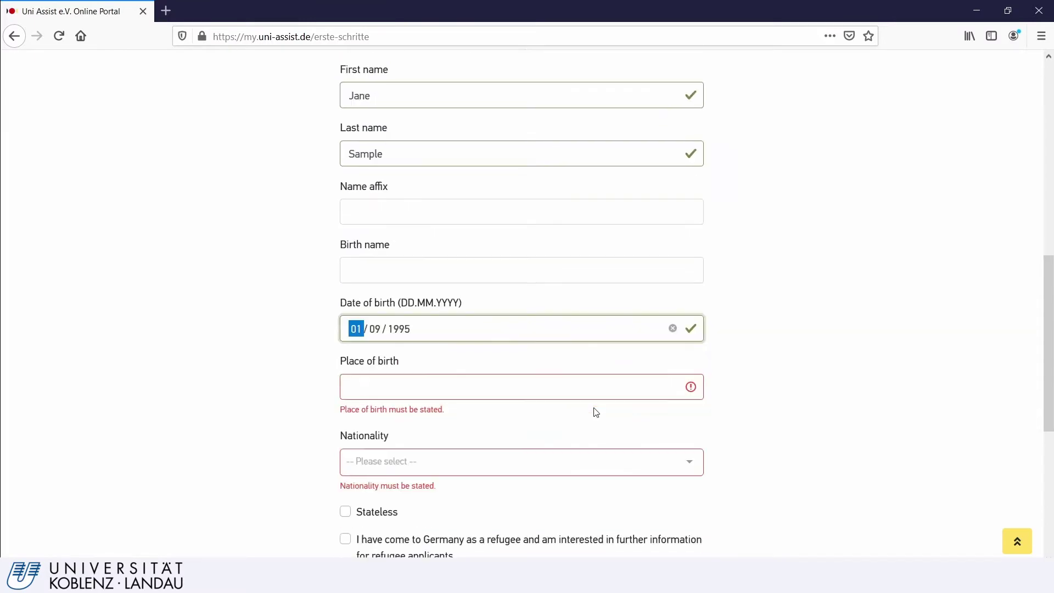
{"action": "scroll", "coordinate": [596, 411], "scroll_direction": "down", "scroll_amount": 1}
- Enter 'Town' as place of birth and choose Australia as nationality
{"action": "left_click", "coordinate": [480, 332]}
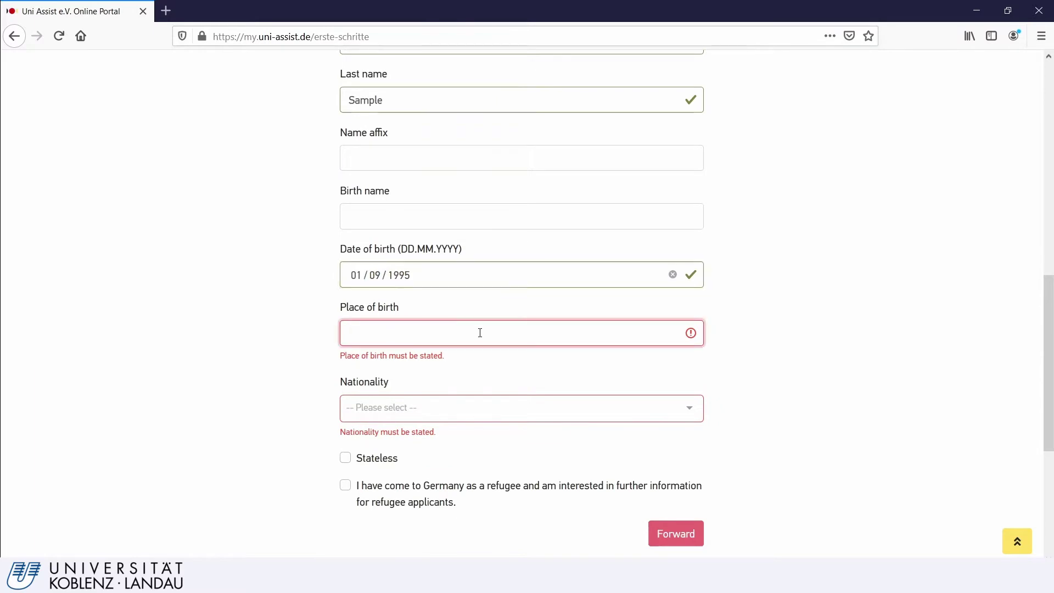
{"action": "type", "text": "Town"}
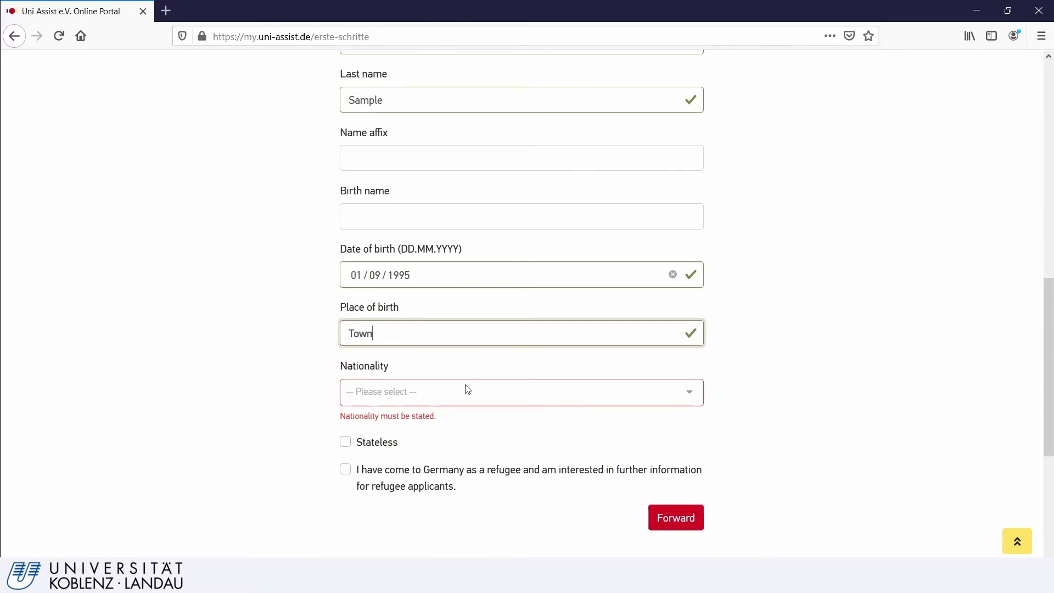
{"action": "left_click", "coordinate": [467, 389]}
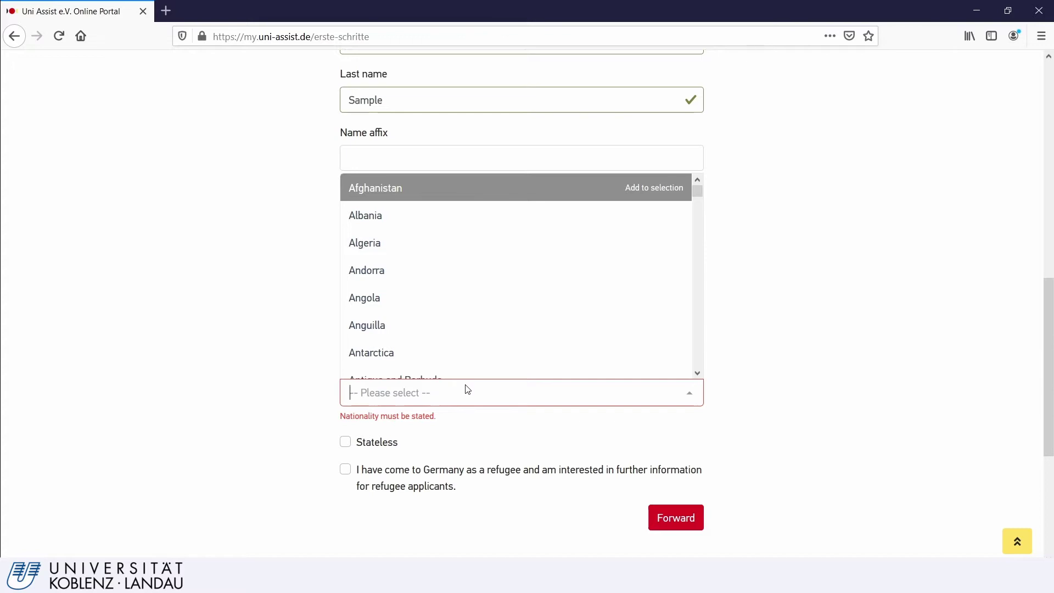
{"action": "scroll", "coordinate": [439, 286], "scroll_direction": "down", "scroll_amount": 4}
{"action": "left_click", "coordinate": [400, 231]}
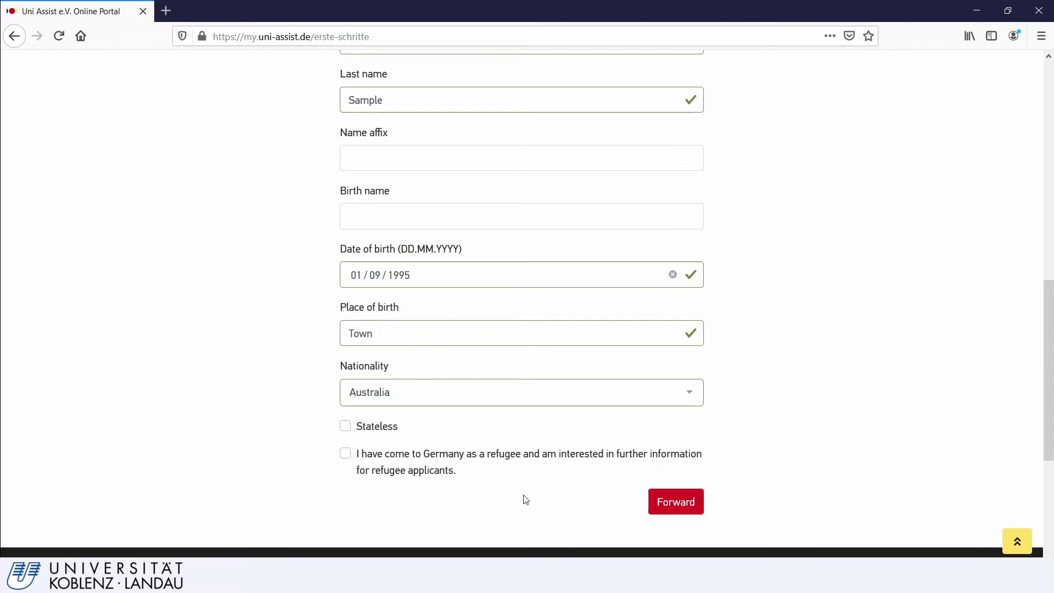
- Fill in street, postal code and province with country Australia, then continue to Other information
{"action": "left_click", "coordinate": [662, 508]}
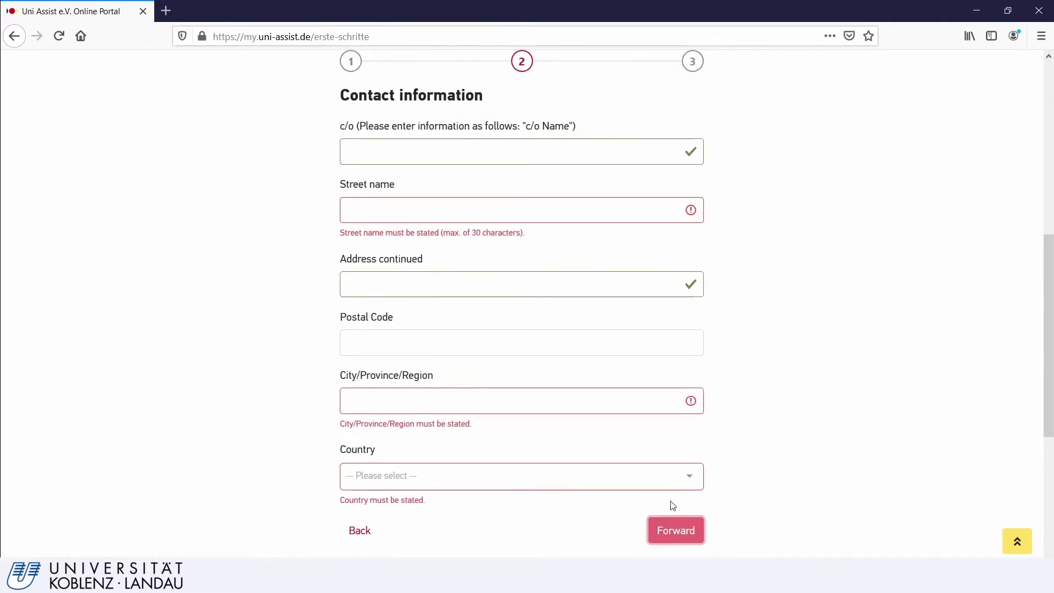
{"action": "left_click", "coordinate": [457, 204]}
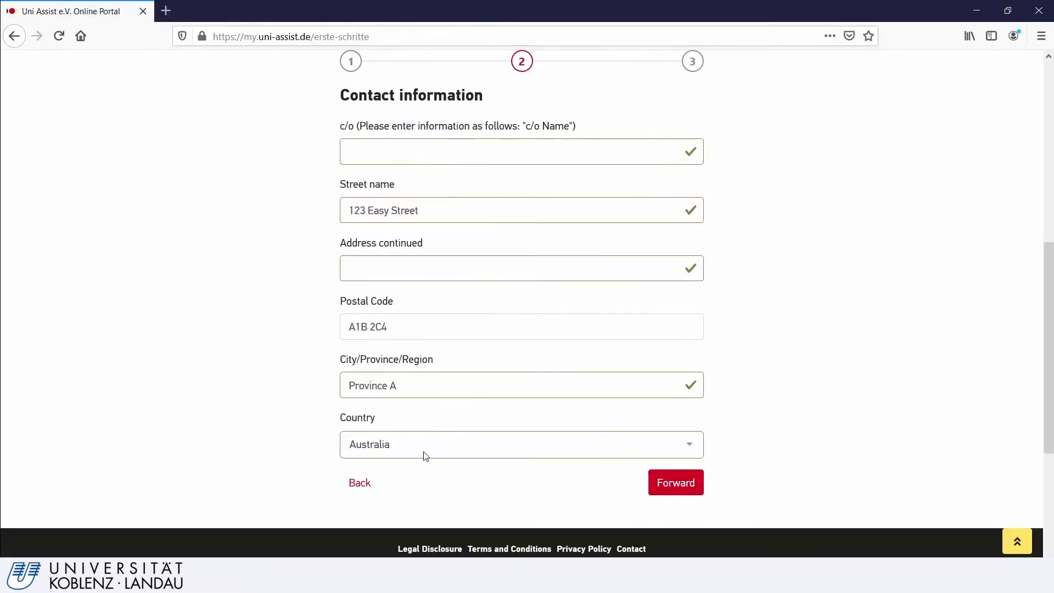
{"action": "left_click", "coordinate": [667, 487]}
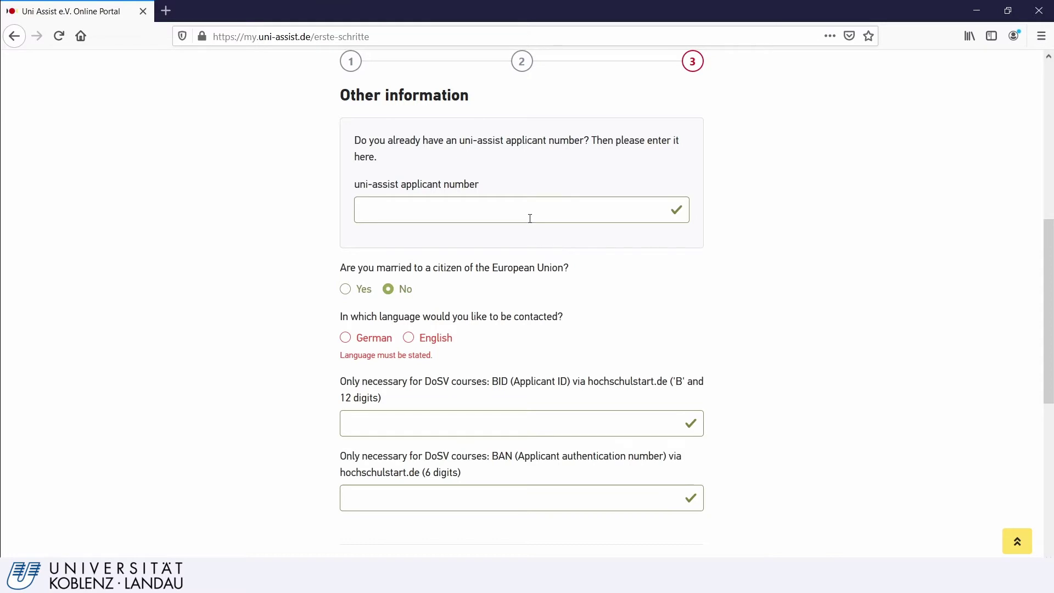
- Choose English as contact language, accept the terms and privacy policy, and send the applicant information
{"action": "scroll", "coordinate": [509, 252], "scroll_direction": "down", "scroll_amount": 2}
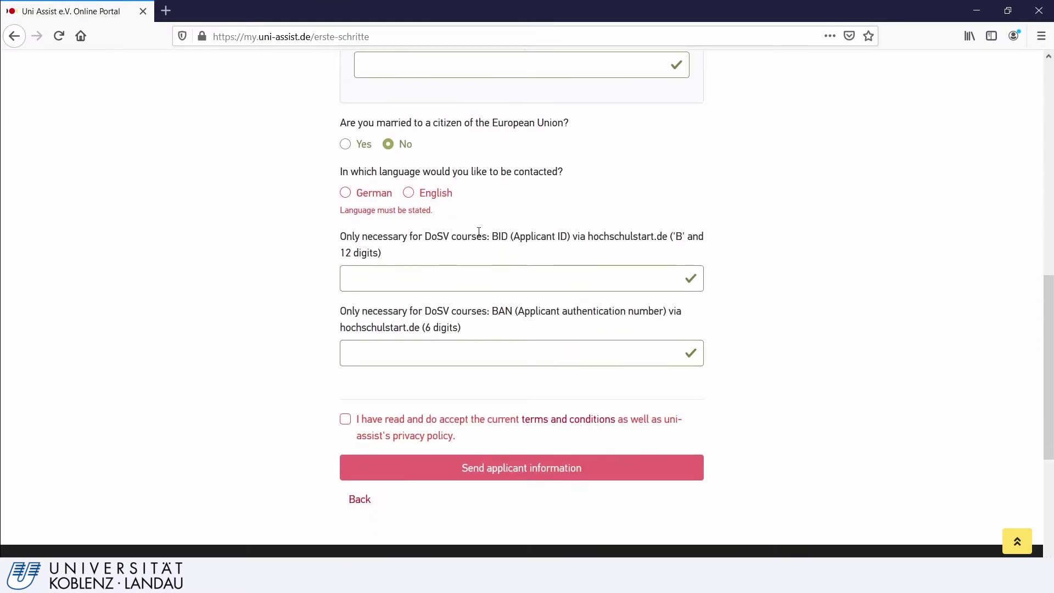
{"action": "left_click", "coordinate": [412, 194]}
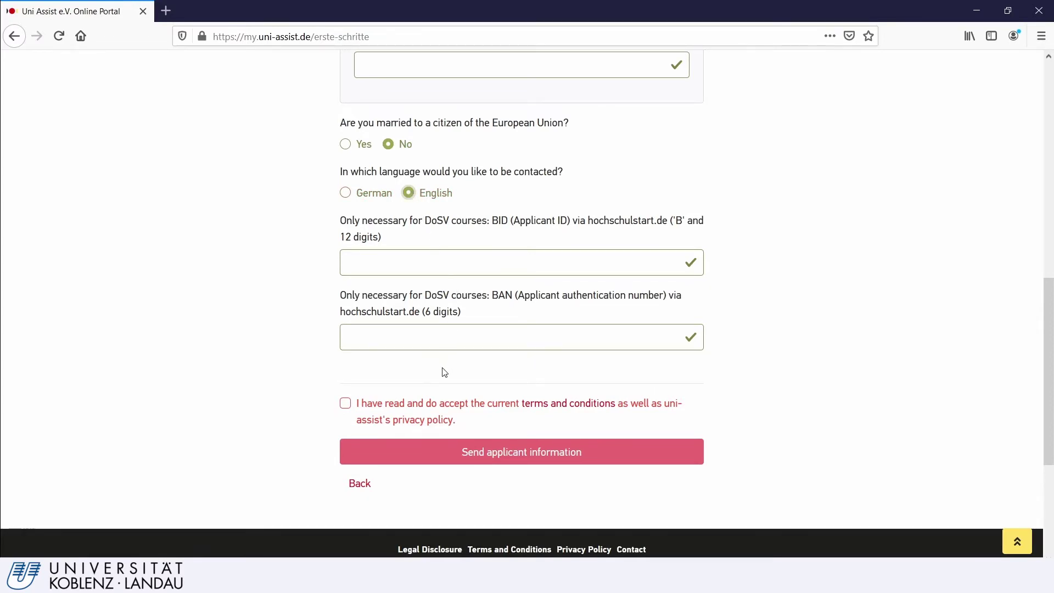
{"action": "scroll", "coordinate": [440, 369], "scroll_direction": "down", "scroll_amount": 2}
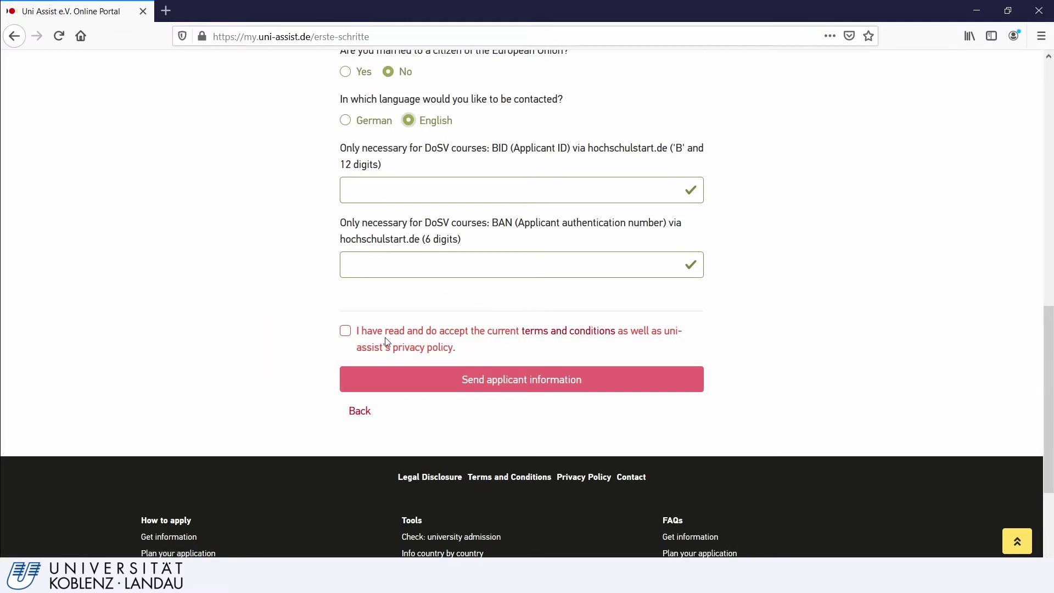
{"action": "left_click", "coordinate": [345, 330]}
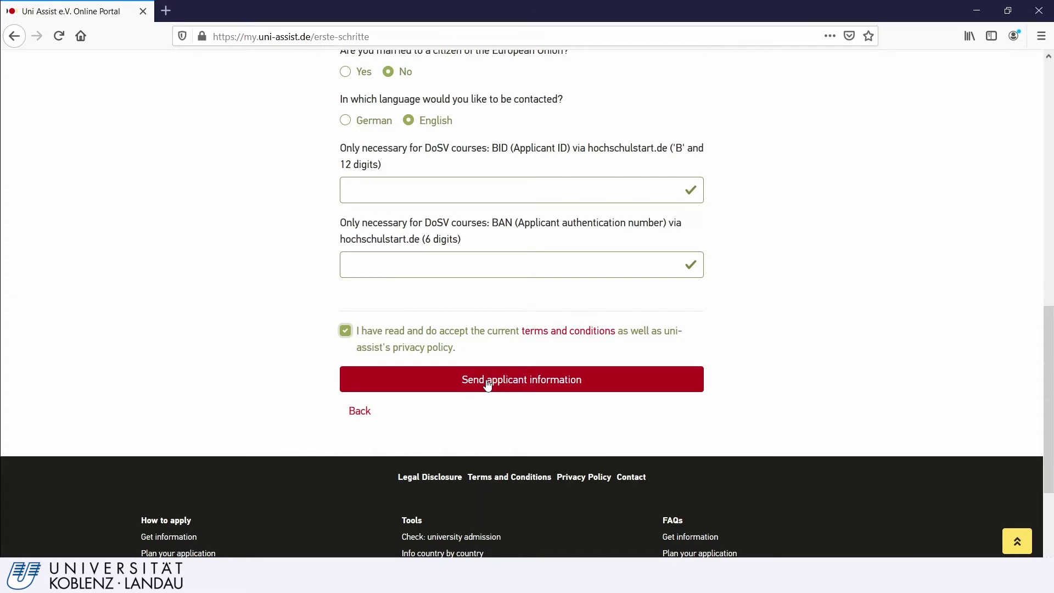
{"action": "left_click", "coordinate": [487, 383]}
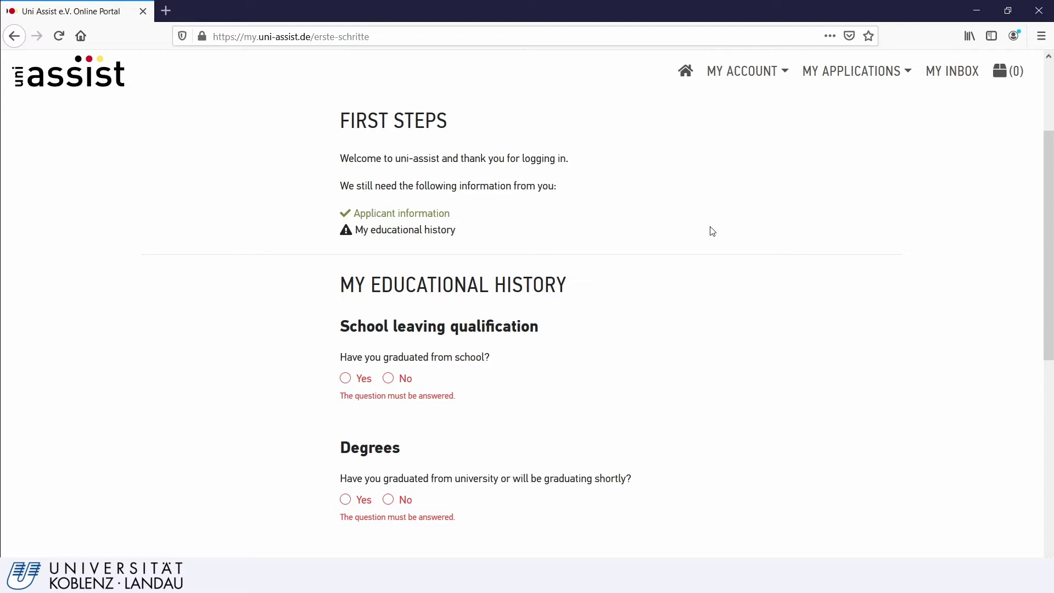
- Go to My educational history from the MY ACCOUNT menu
{"action": "left_click", "coordinate": [737, 79]}
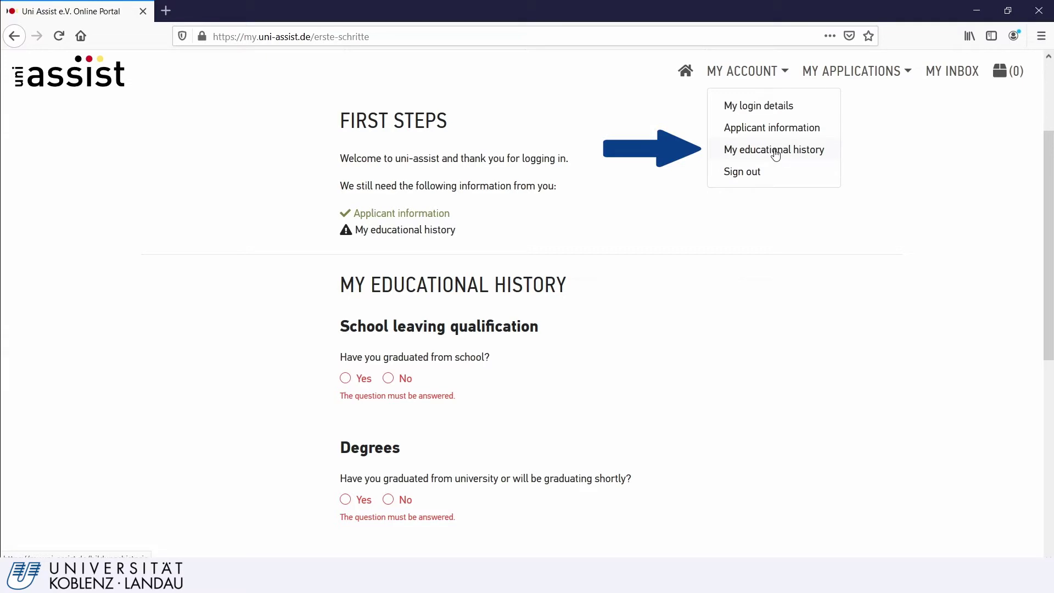
{"action": "left_click", "coordinate": [774, 151]}
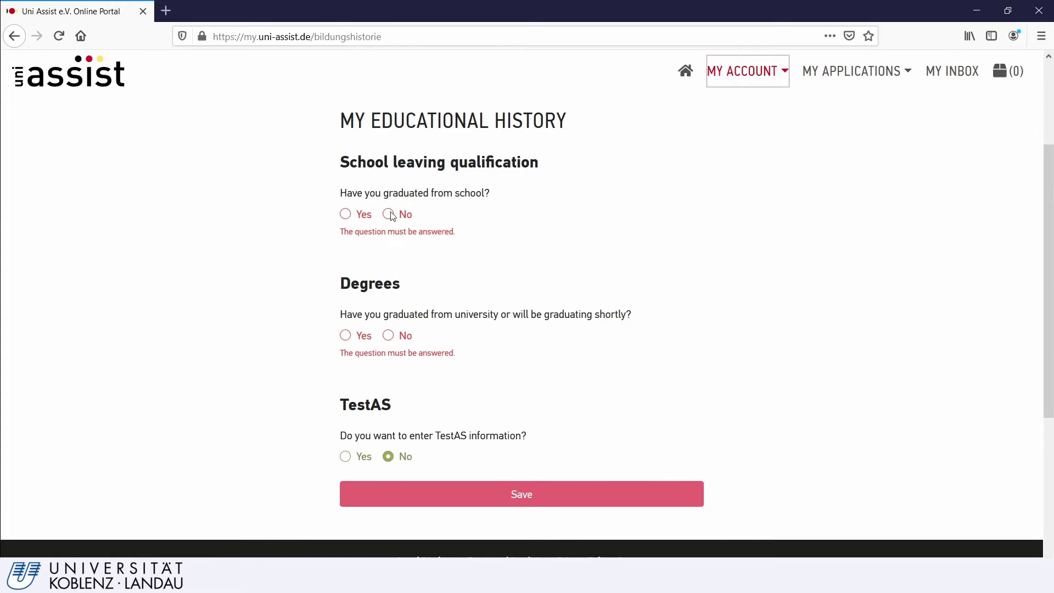
- Answer Yes to school graduation, choose Canada, and answer No to the German Abitur
{"action": "left_click", "coordinate": [344, 214]}
{"action": "left_click", "coordinate": [403, 269]}
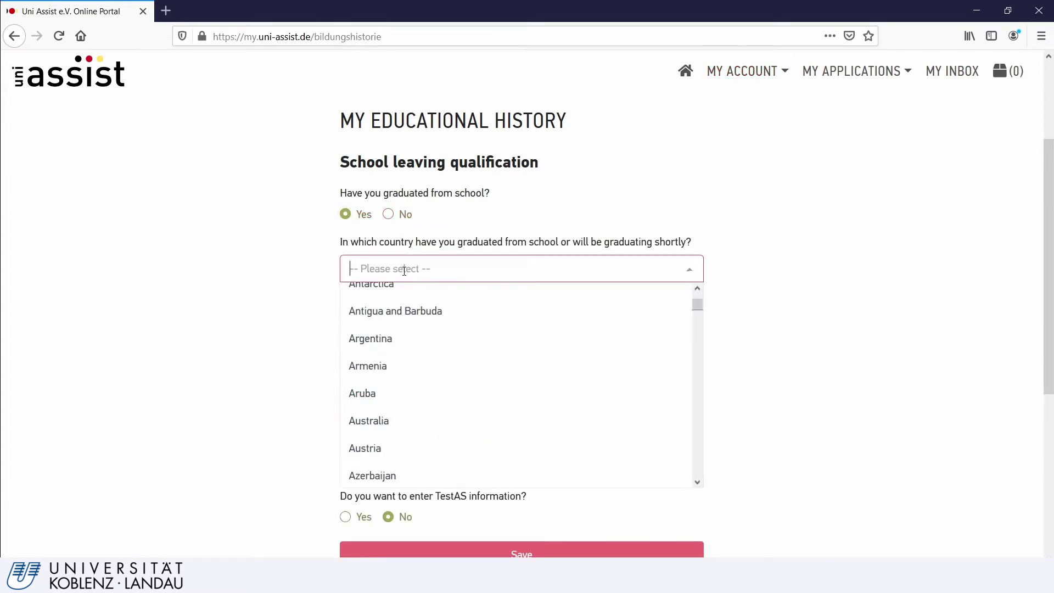
{"action": "scroll", "coordinate": [400, 344], "scroll_direction": "down", "scroll_amount": 10}
{"action": "scroll", "coordinate": [403, 344], "scroll_direction": "up", "scroll_amount": 2}
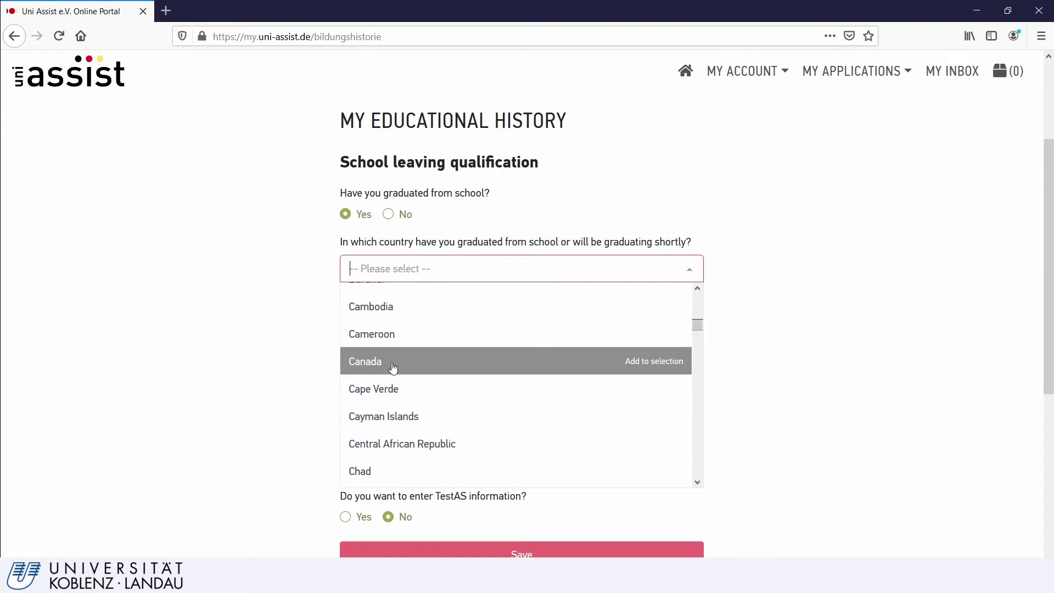
{"action": "left_click", "coordinate": [394, 364]}
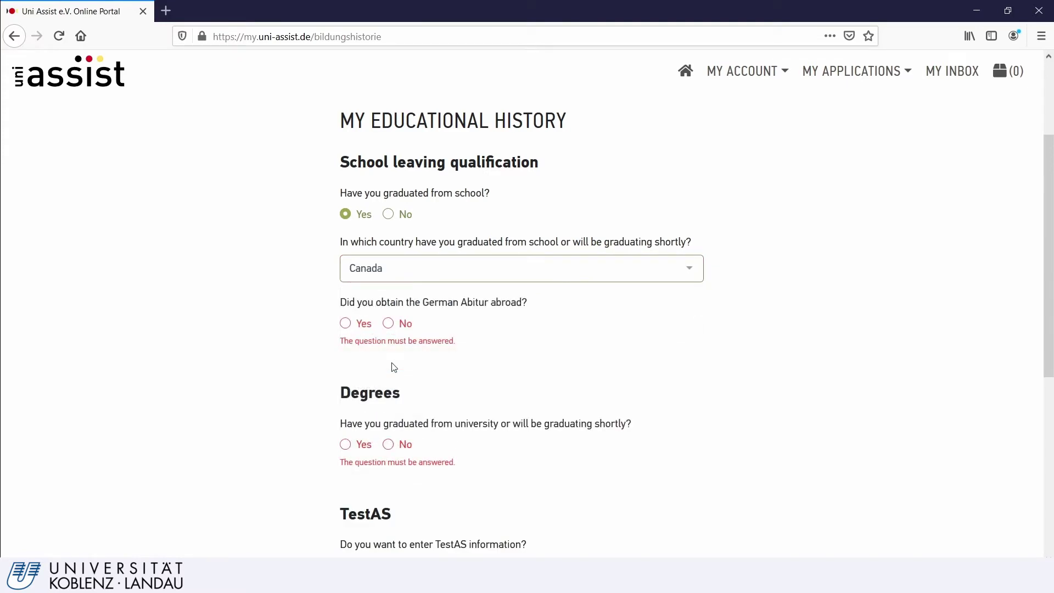
{"action": "left_click", "coordinate": [389, 326]}
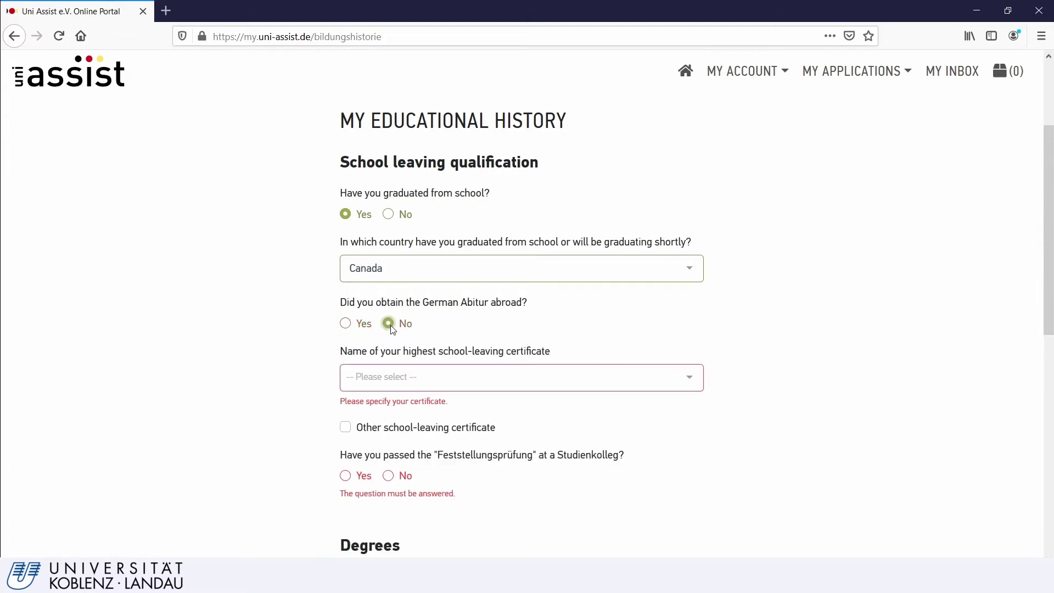
- Select the Ontario Secondary School Diploma and answer No to the Feststellungsprüfung
{"action": "left_click", "coordinate": [396, 379]}
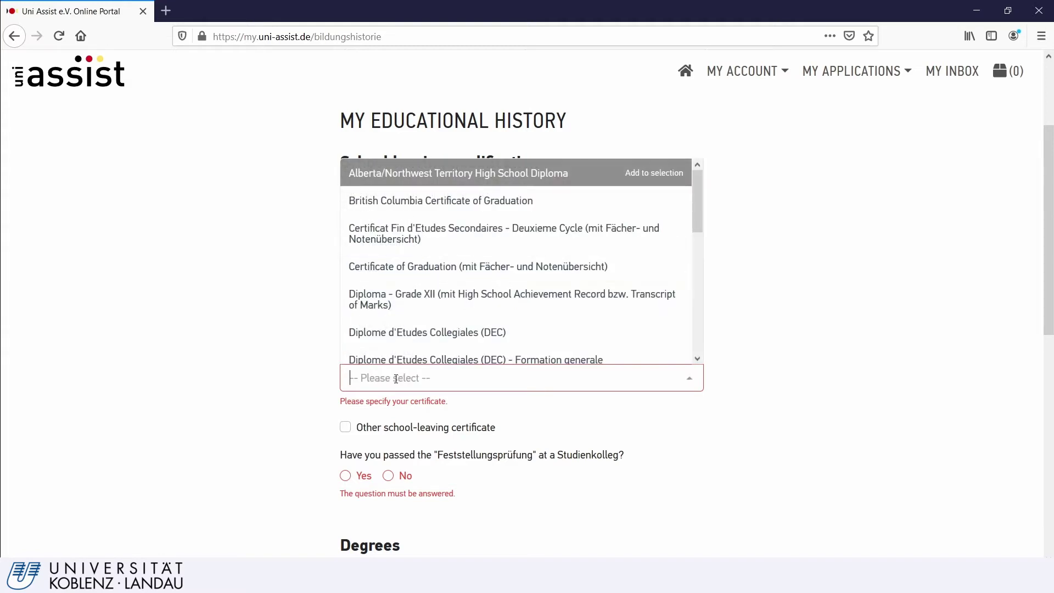
{"action": "scroll", "coordinate": [452, 297], "scroll_direction": "down", "scroll_amount": 5}
{"action": "left_click", "coordinate": [451, 297]}
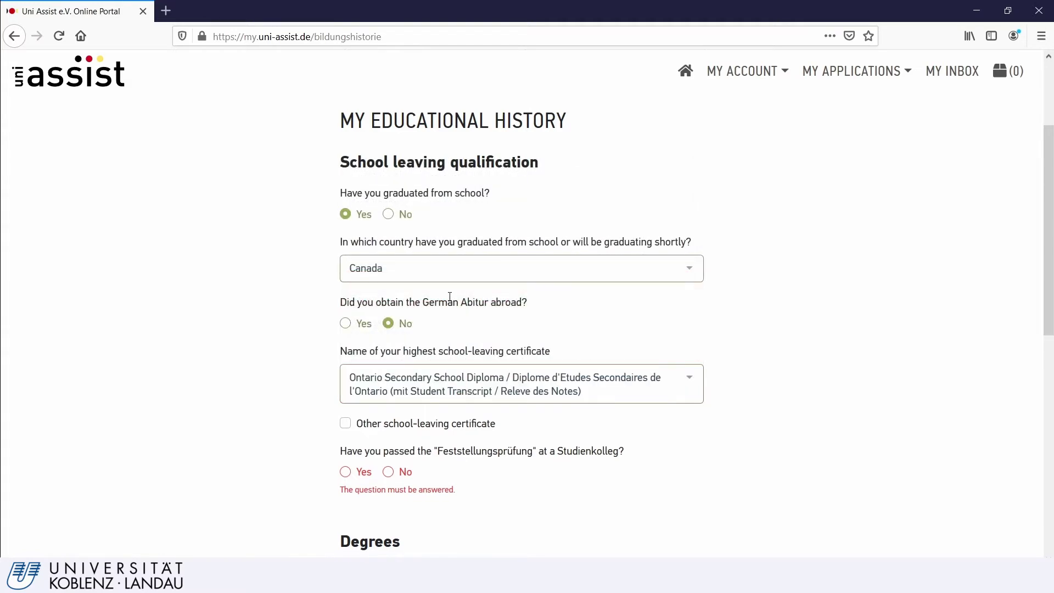
{"action": "scroll", "coordinate": [486, 393], "scroll_direction": "down", "scroll_amount": 3}
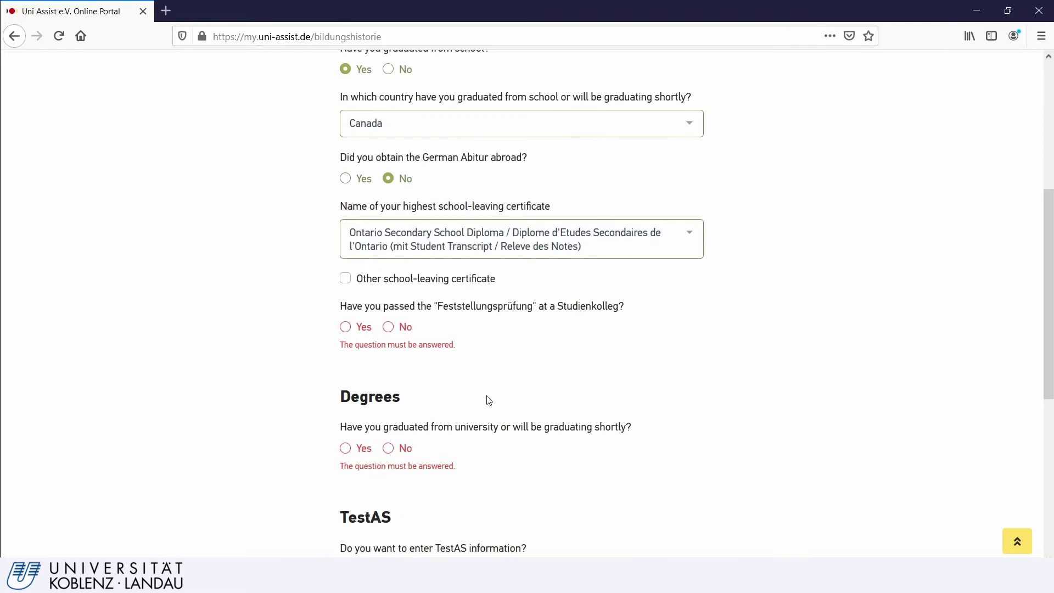
{"action": "scroll", "coordinate": [437, 338], "scroll_direction": "down", "scroll_amount": 2}
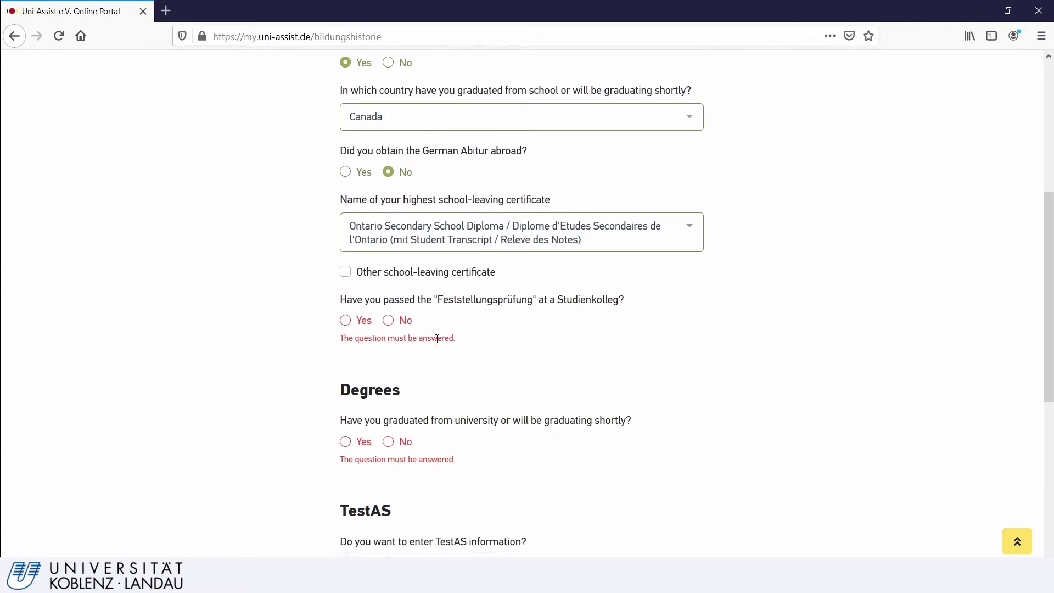
{"action": "left_click", "coordinate": [403, 257]}
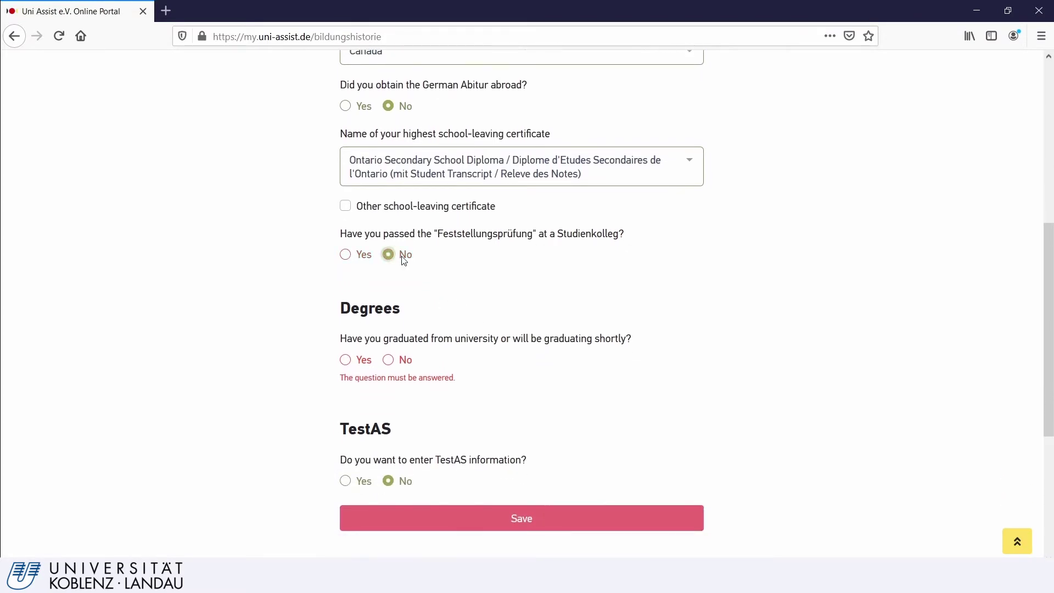
{"action": "scroll", "coordinate": [419, 303], "scroll_direction": "down", "scroll_amount": 2}
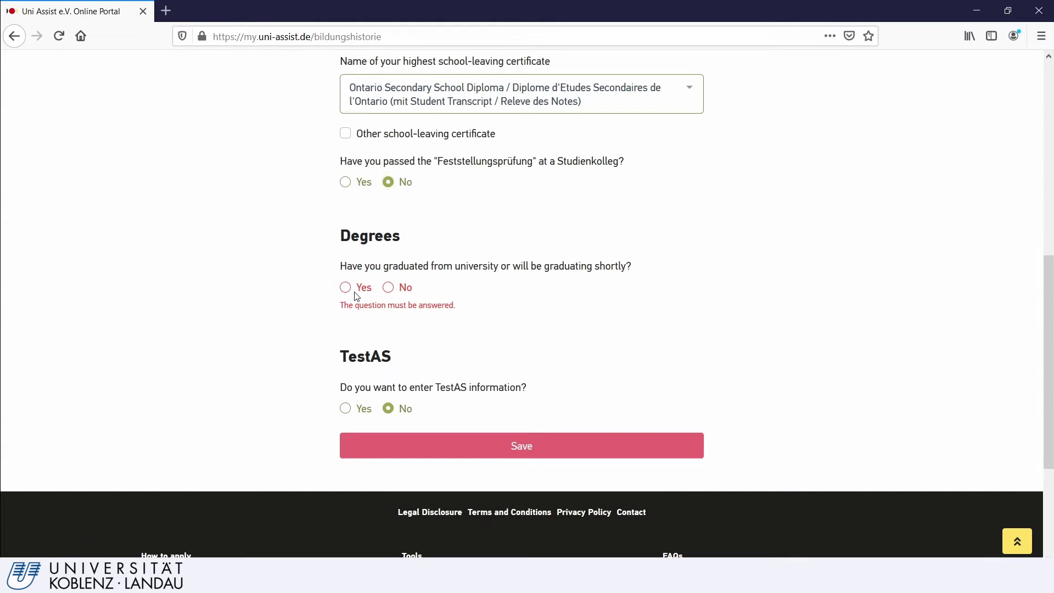
- Answer Yes to having a degree, from Carleton University in Canada
{"action": "left_click", "coordinate": [350, 289]}
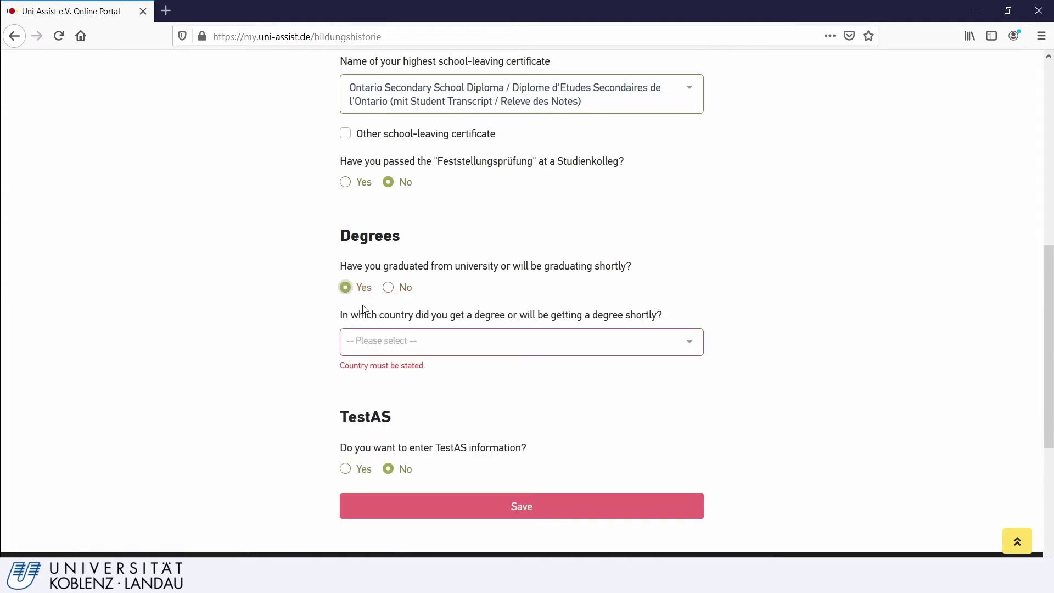
{"action": "left_click", "coordinate": [408, 352]}
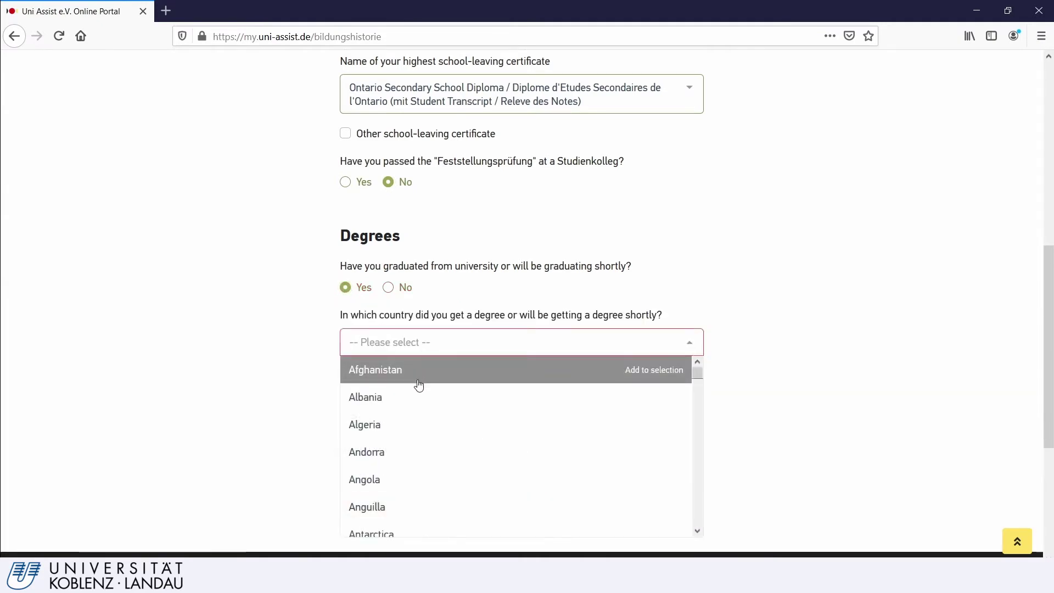
{"action": "scroll", "coordinate": [415, 406], "scroll_direction": "down", "scroll_amount": 10}
{"action": "left_click", "coordinate": [411, 433]}
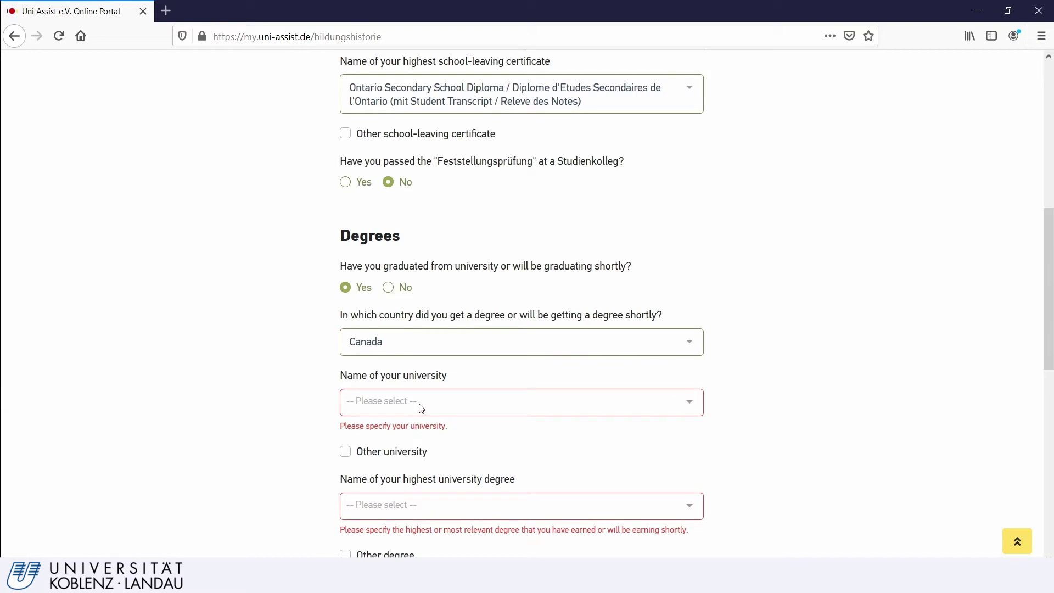
{"action": "left_click", "coordinate": [419, 403]}
{"action": "scroll", "coordinate": [406, 344], "scroll_direction": "down", "scroll_amount": 2}
{"action": "left_click", "coordinate": [400, 355]}
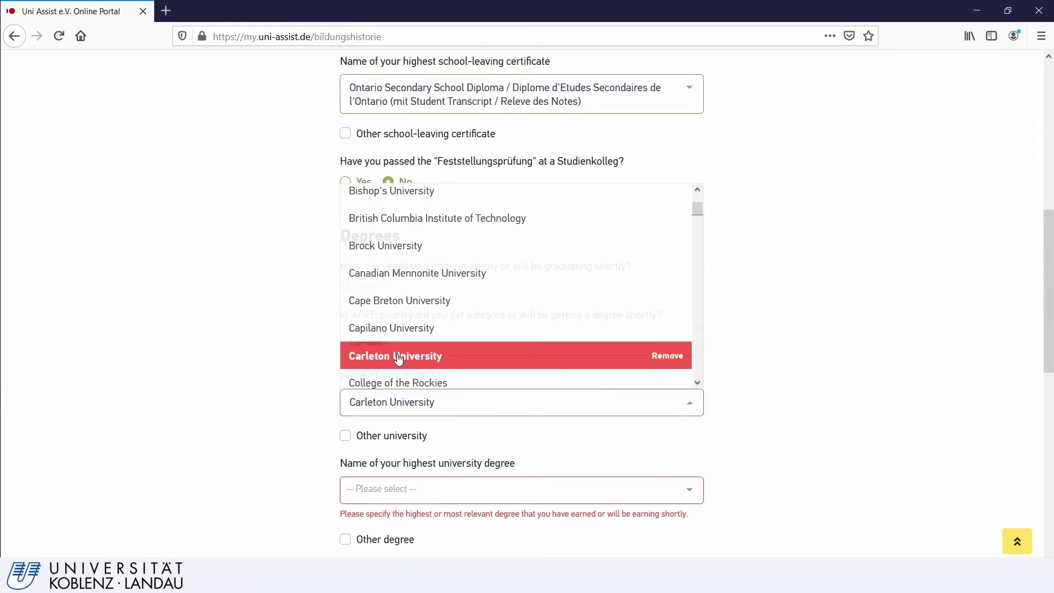
{"action": "scroll", "coordinate": [427, 394], "scroll_direction": "down", "scroll_amount": 1}
{"action": "scroll", "coordinate": [427, 393], "scroll_direction": "down", "scroll_amount": 3}
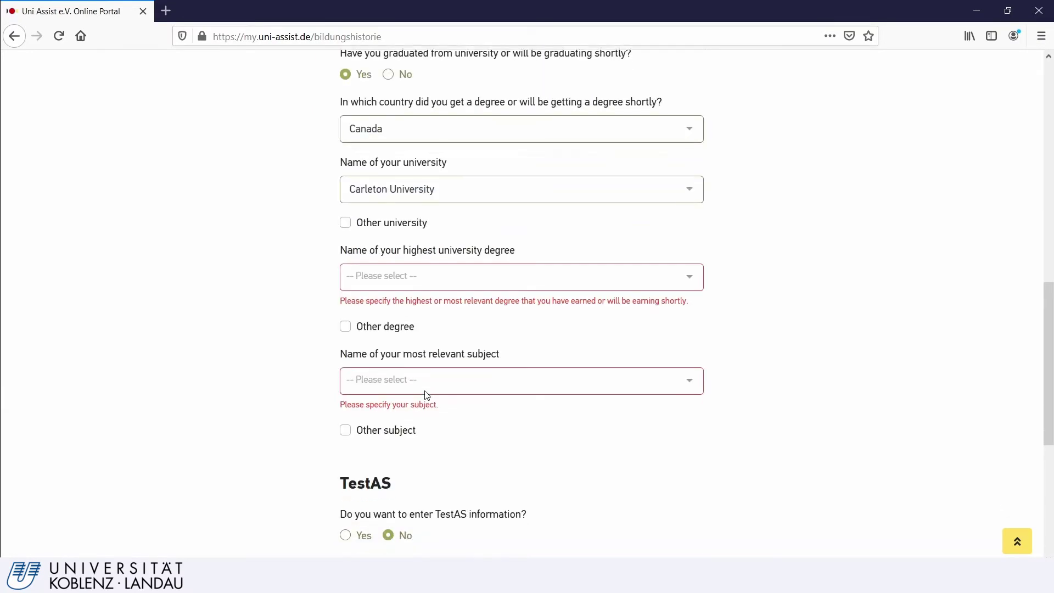
- Choose Bachelor/Baccalauréat in Agricultural and Environmental Sciences and save the educational history
{"action": "left_click", "coordinate": [418, 273]}
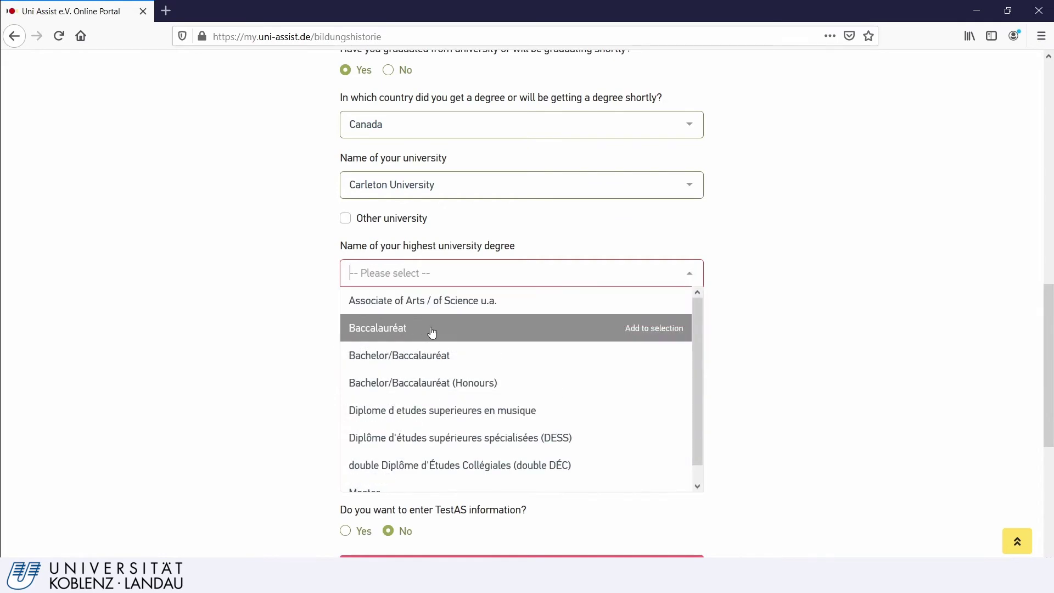
{"action": "left_click", "coordinate": [447, 360]}
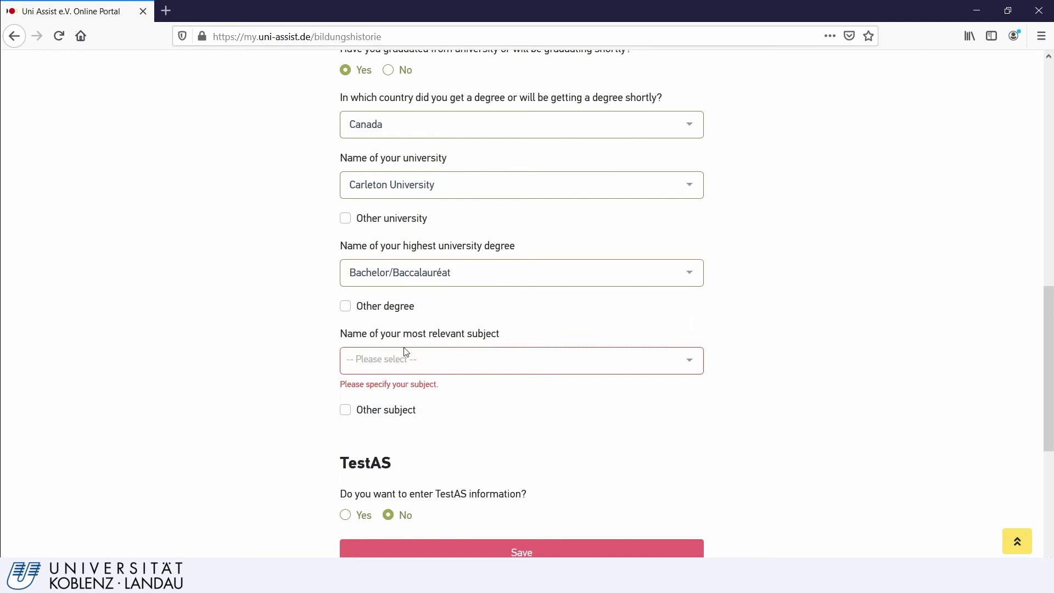
{"action": "left_click", "coordinate": [404, 364]}
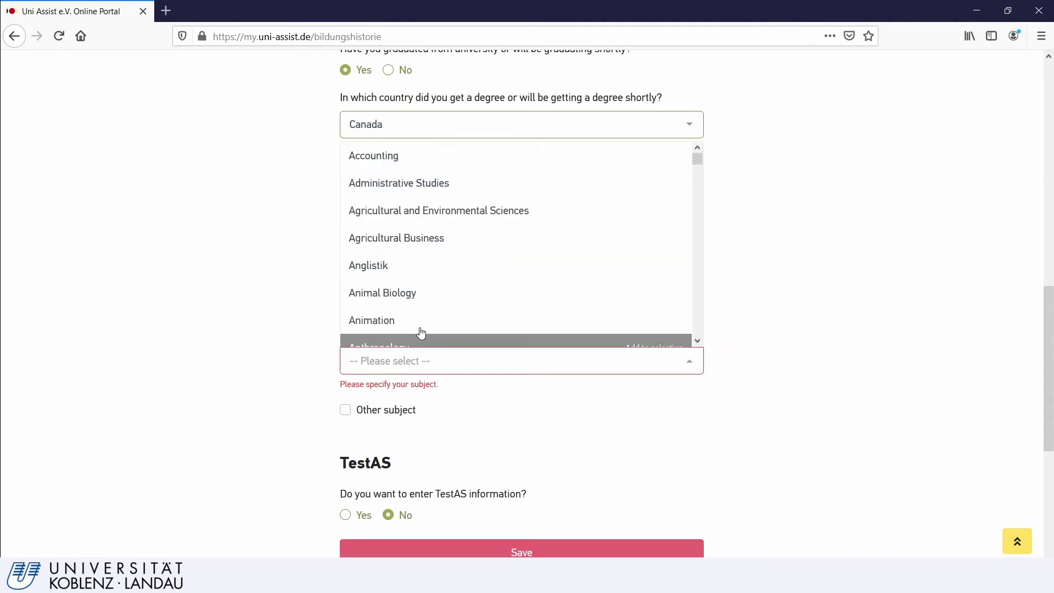
{"action": "left_click", "coordinate": [440, 219]}
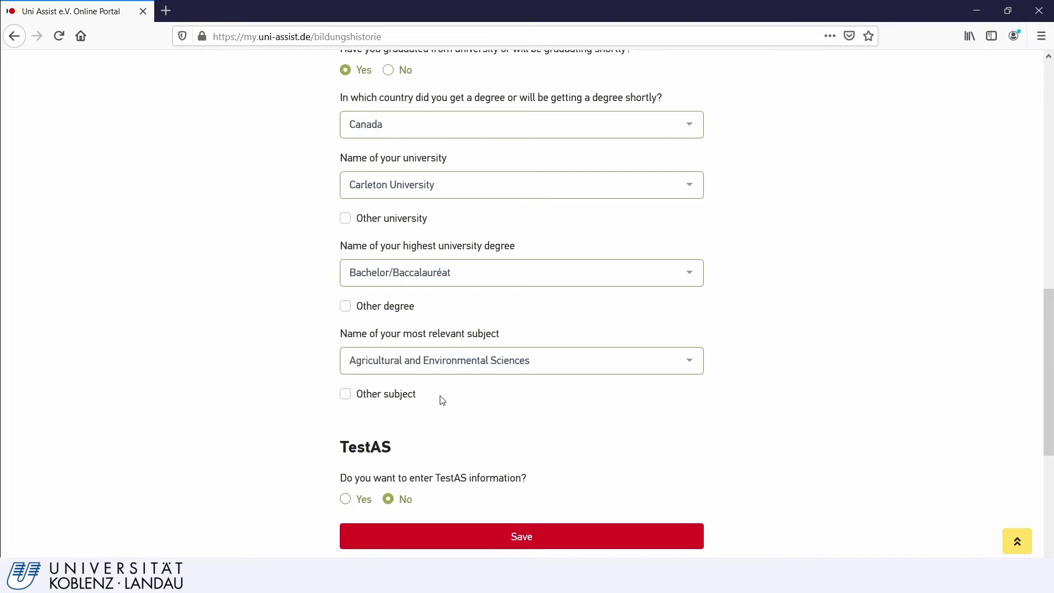
{"action": "scroll", "coordinate": [442, 399], "scroll_direction": "down", "scroll_amount": 3}
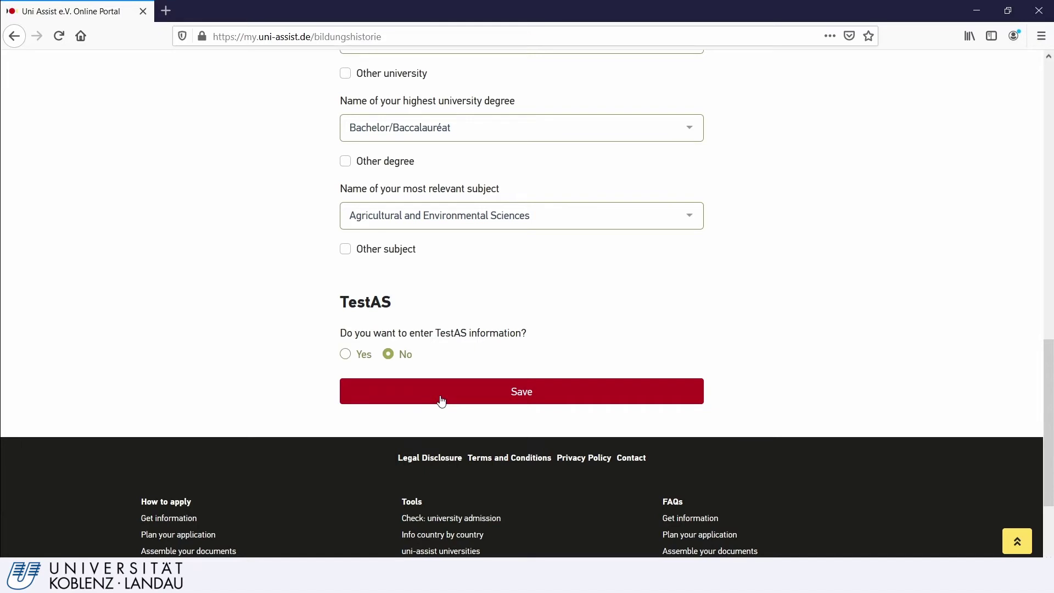
{"action": "left_click", "coordinate": [441, 401]}
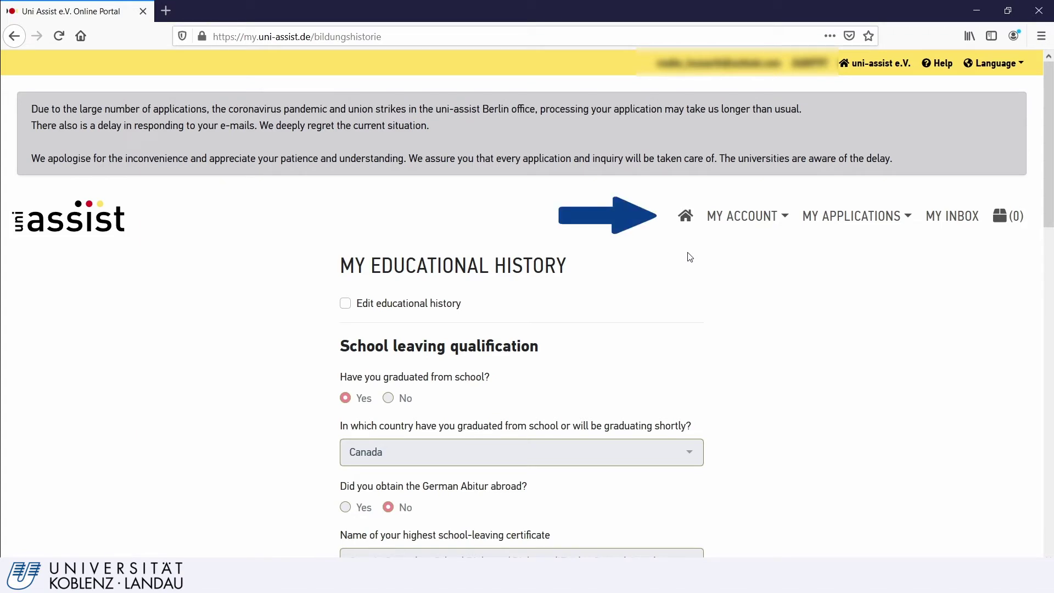
- From the home page, search the course catalogue for 'Ecotoxicology'
{"action": "left_click", "coordinate": [687, 220]}
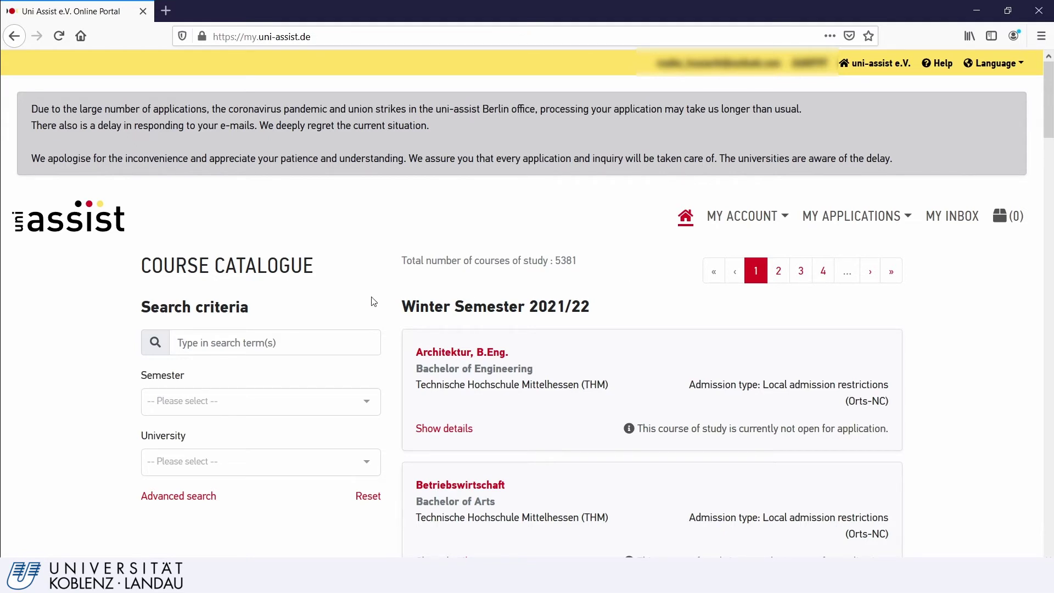
{"action": "left_click", "coordinate": [281, 341]}
{"action": "type", "text": "Ecot"}
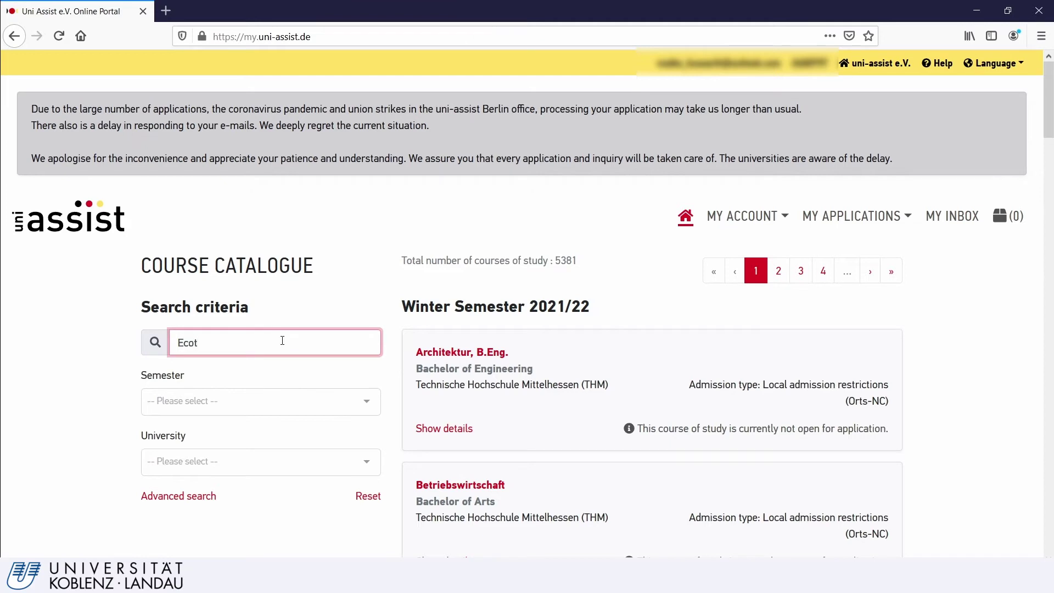
{"action": "type", "text": "oxicology"}
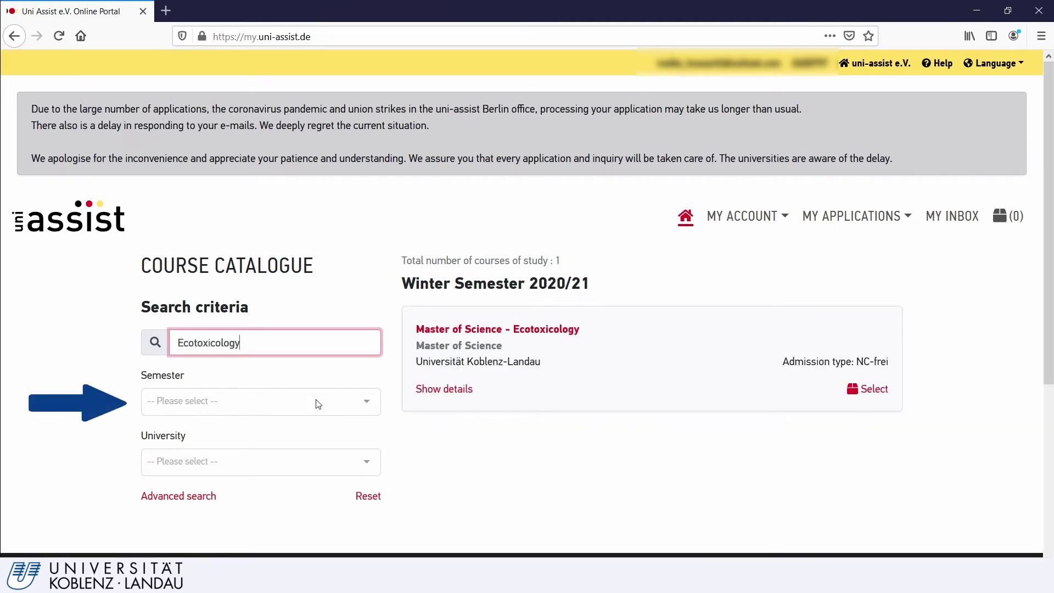
- Filter to Winter Semester 2020/21 and Universität Koblenz-Landau, then select the Ecotoxicology master's course
{"action": "left_click", "coordinate": [318, 404]}
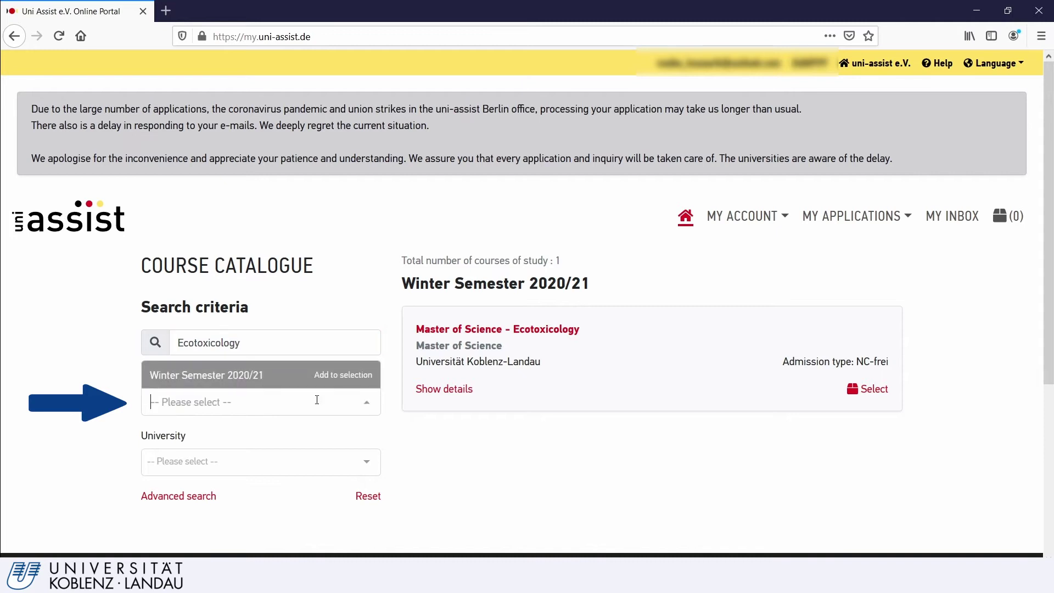
{"action": "left_click", "coordinate": [311, 375]}
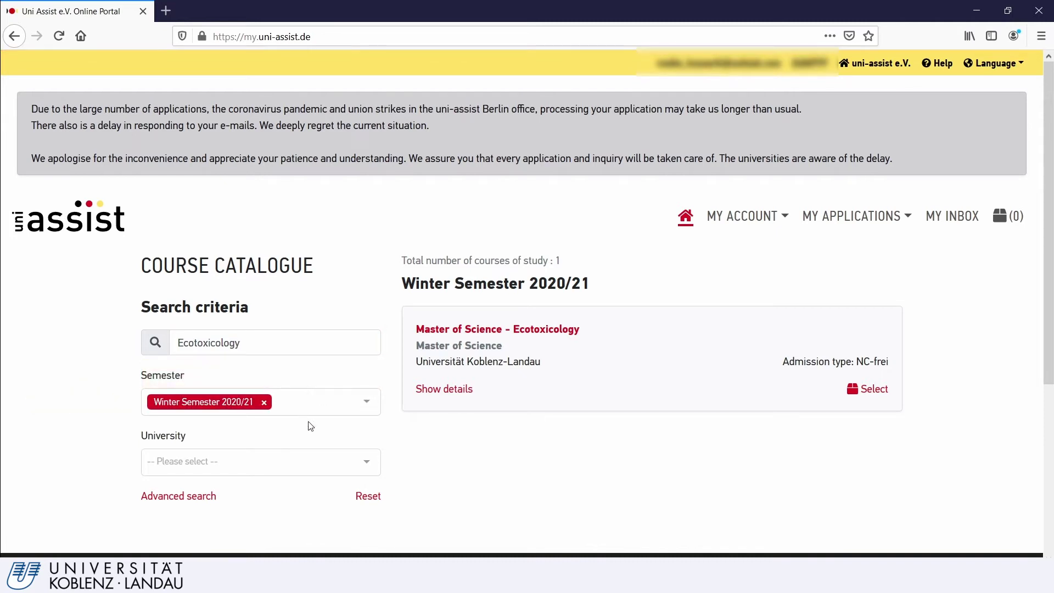
{"action": "left_click", "coordinate": [280, 462]}
{"action": "left_click", "coordinate": [279, 436]}
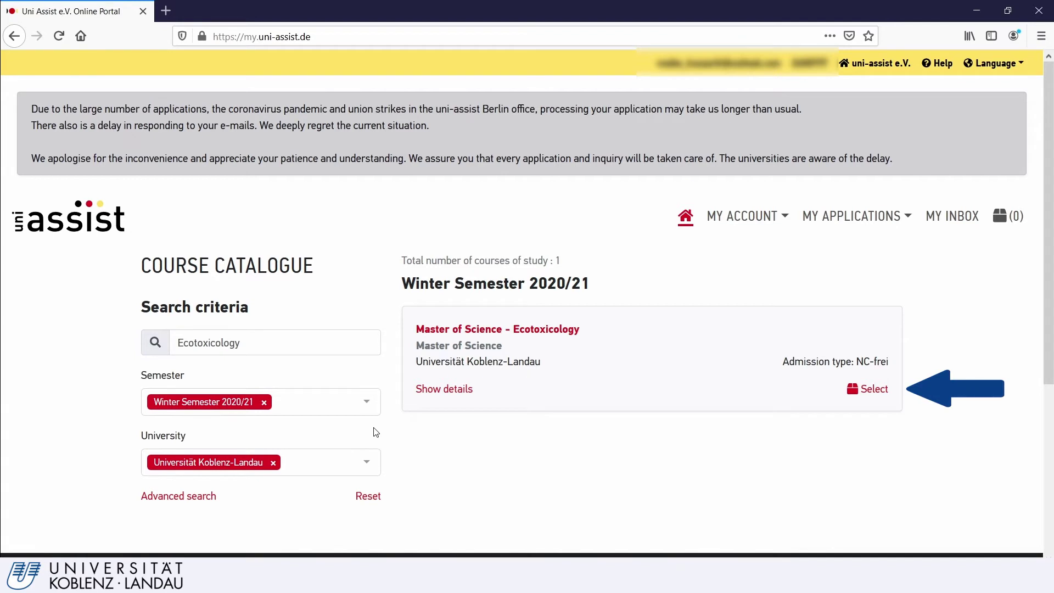
{"action": "left_click", "coordinate": [861, 396]}
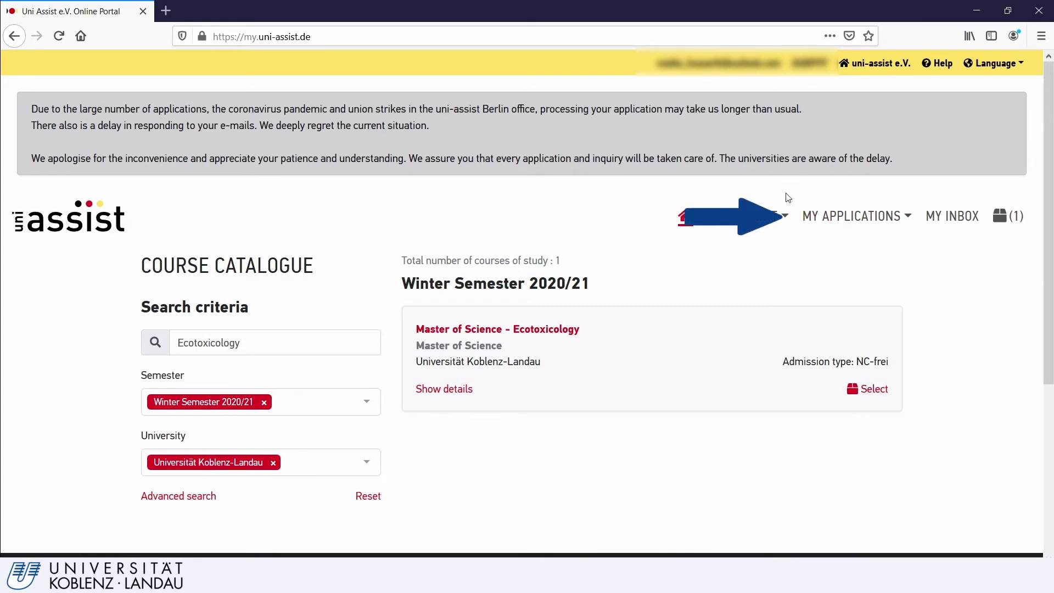
- Go to MY APPLICATIONS > My documents and scroll to the PDF upload area
{"action": "left_click", "coordinate": [842, 218]}
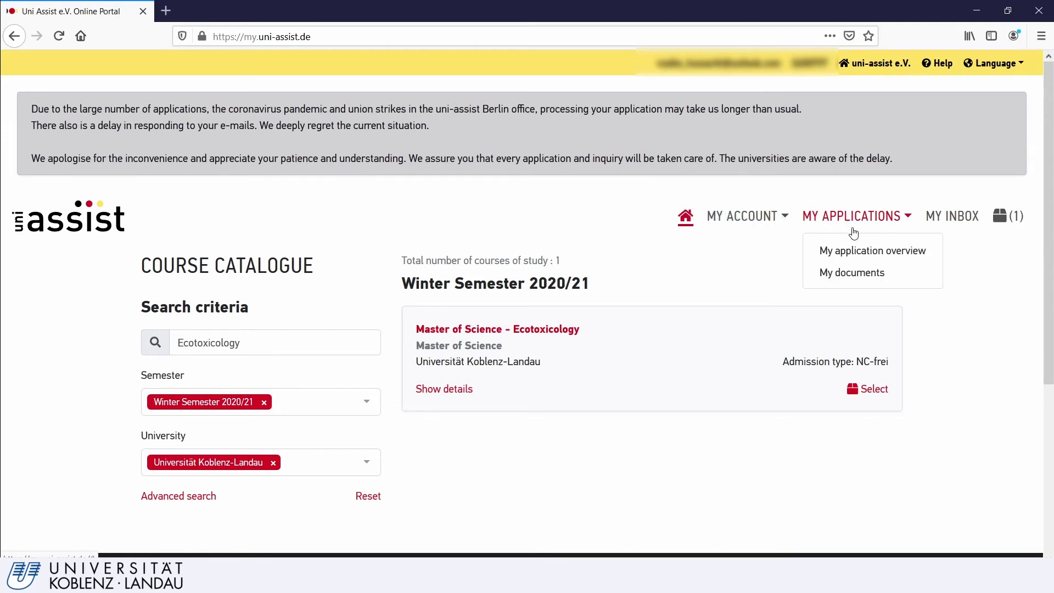
{"action": "left_click", "coordinate": [873, 274]}
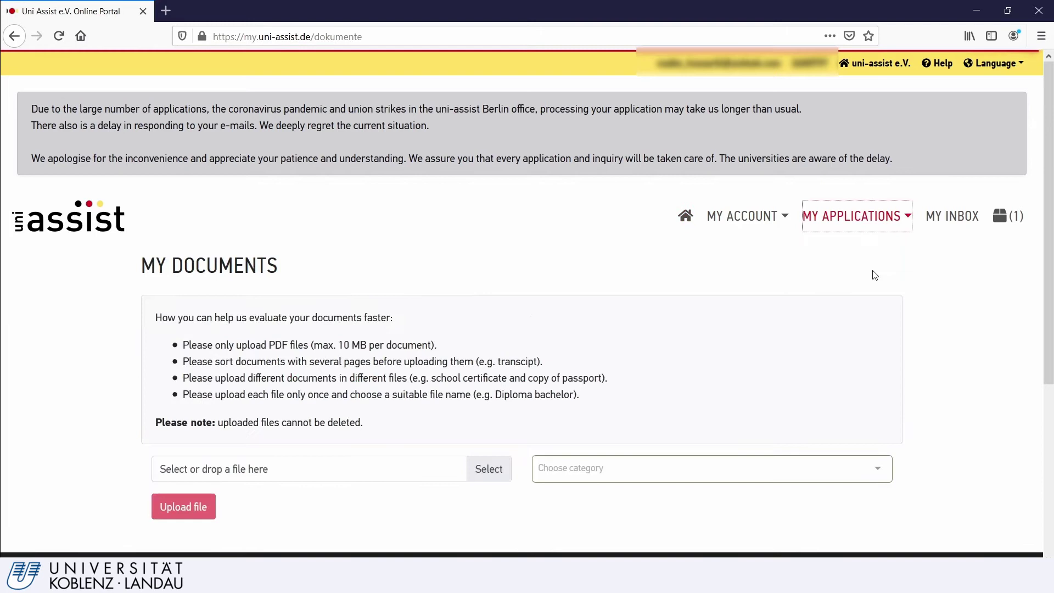
{"action": "scroll", "coordinate": [437, 121], "scroll_direction": "down", "scroll_amount": 3}
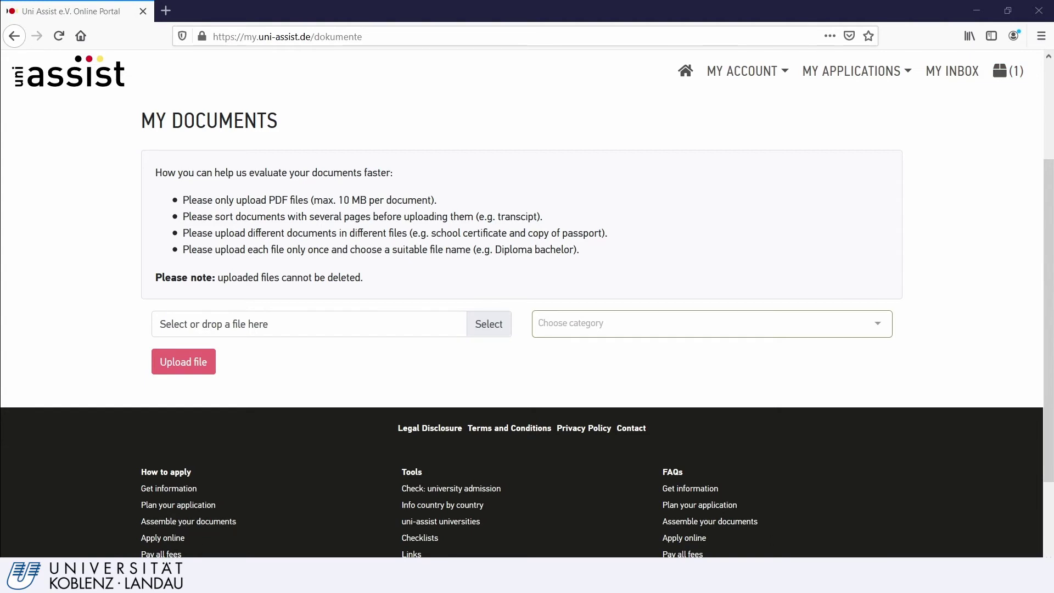
- Upload ExampleCurriculumVitae.pdf to My Documents under the CV category
{"action": "left_click_drag", "start_coordinate": [28, 444], "coordinate": [265, 331]}
{"action": "left_click", "coordinate": [573, 323]}
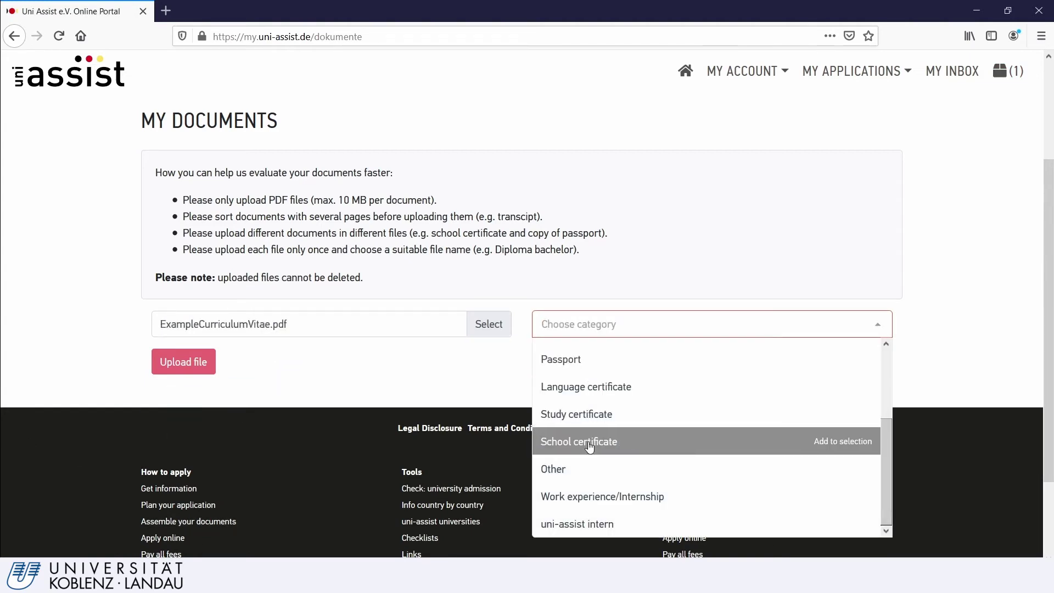
{"action": "scroll", "coordinate": [585, 413], "scroll_direction": "up", "scroll_amount": 3}
{"action": "left_click", "coordinate": [585, 412]}
{"action": "left_click", "coordinate": [178, 362]}
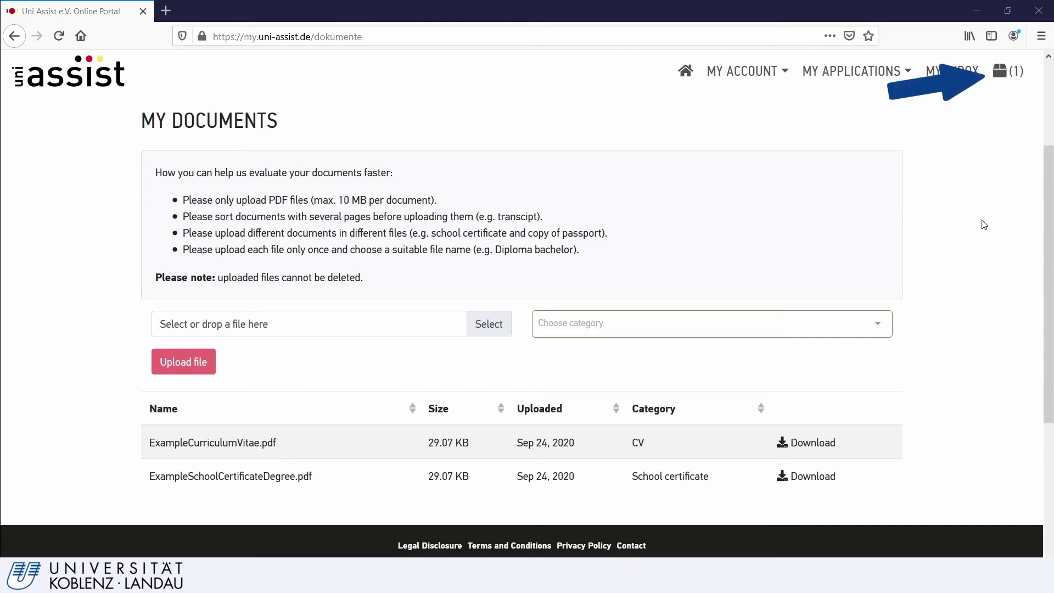
{"action": "left_click", "coordinate": [1006, 72]}
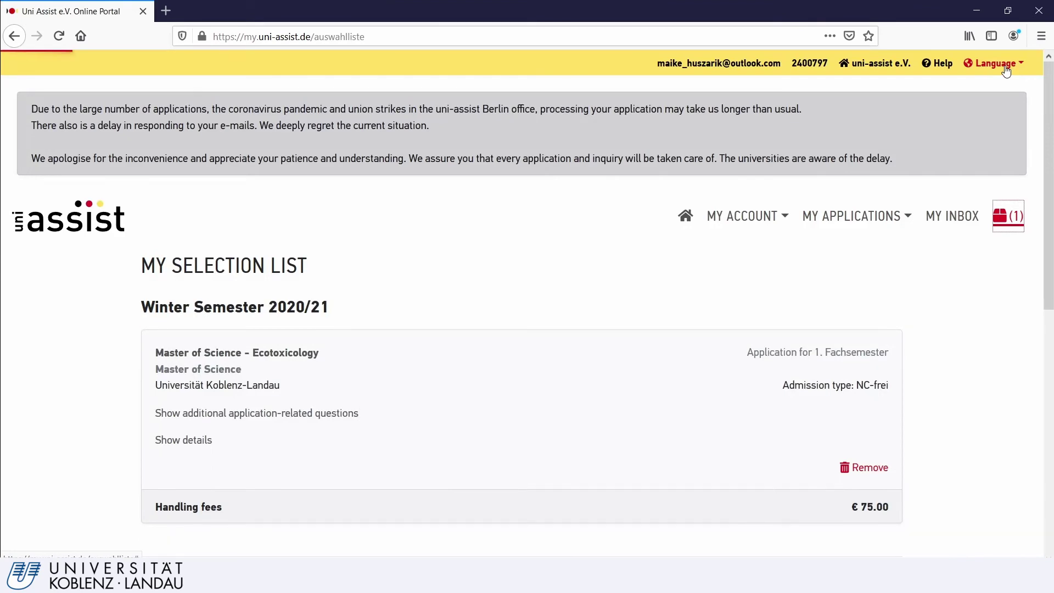
{"action": "scroll", "coordinate": [620, 361], "scroll_direction": "down", "scroll_amount": 1}
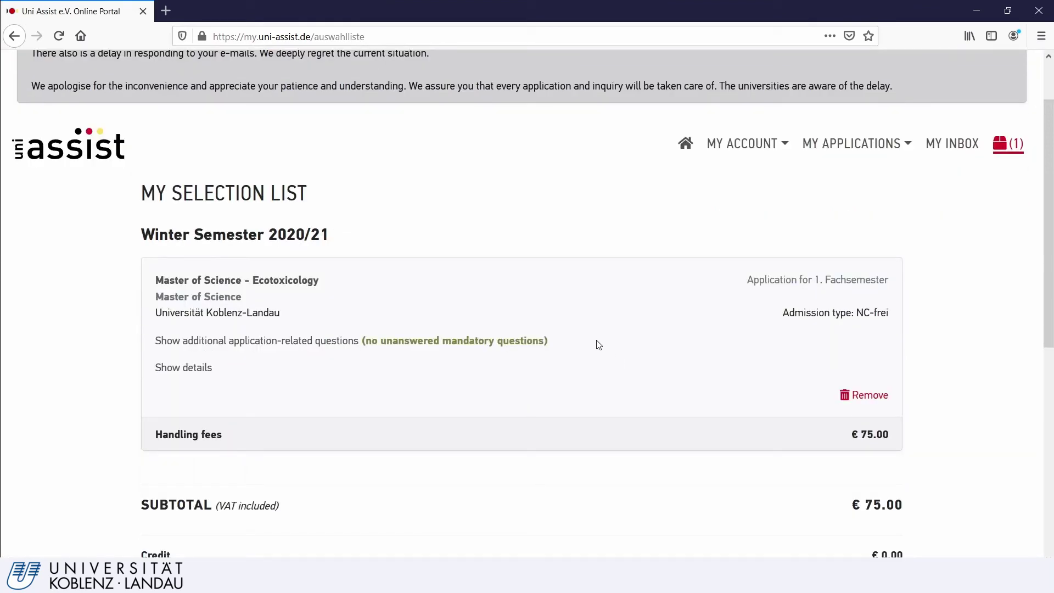
{"action": "left_click", "coordinate": [461, 346]}
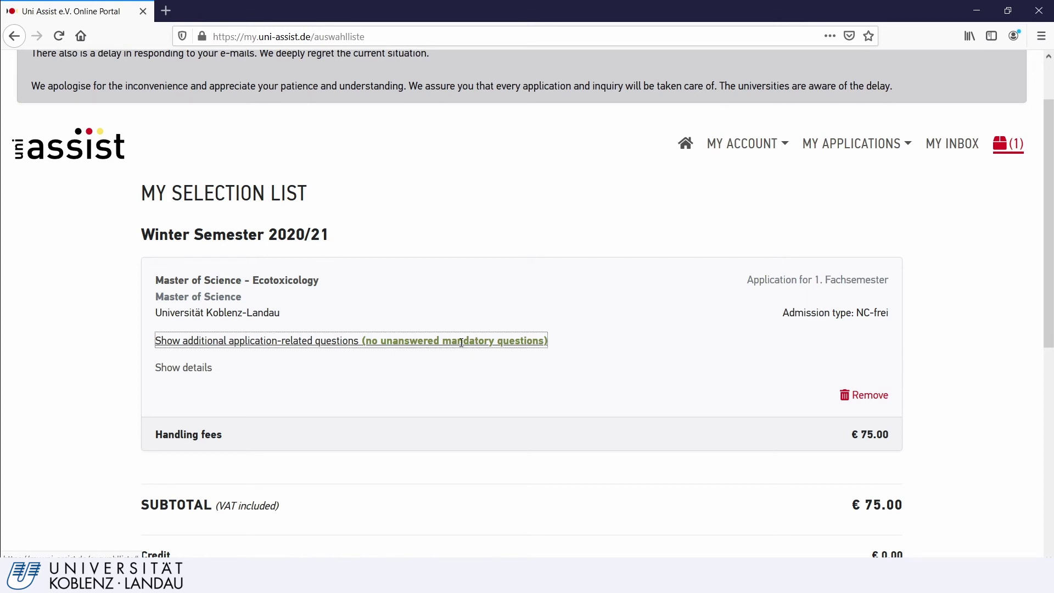
{"action": "left_click", "coordinate": [495, 274]}
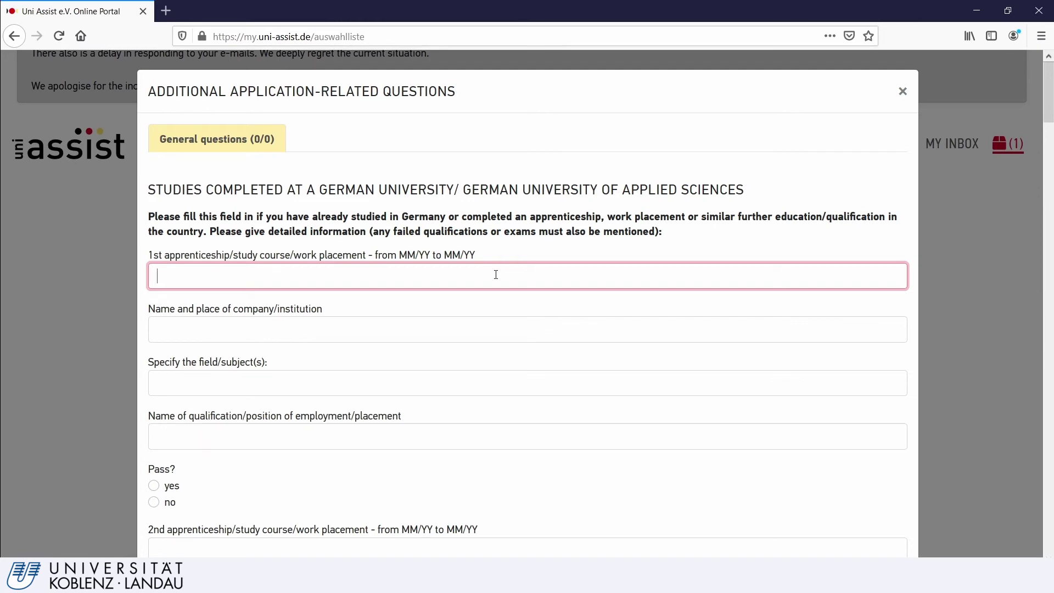
{"action": "scroll", "coordinate": [496, 274], "scroll_direction": "down", "scroll_amount": 12}
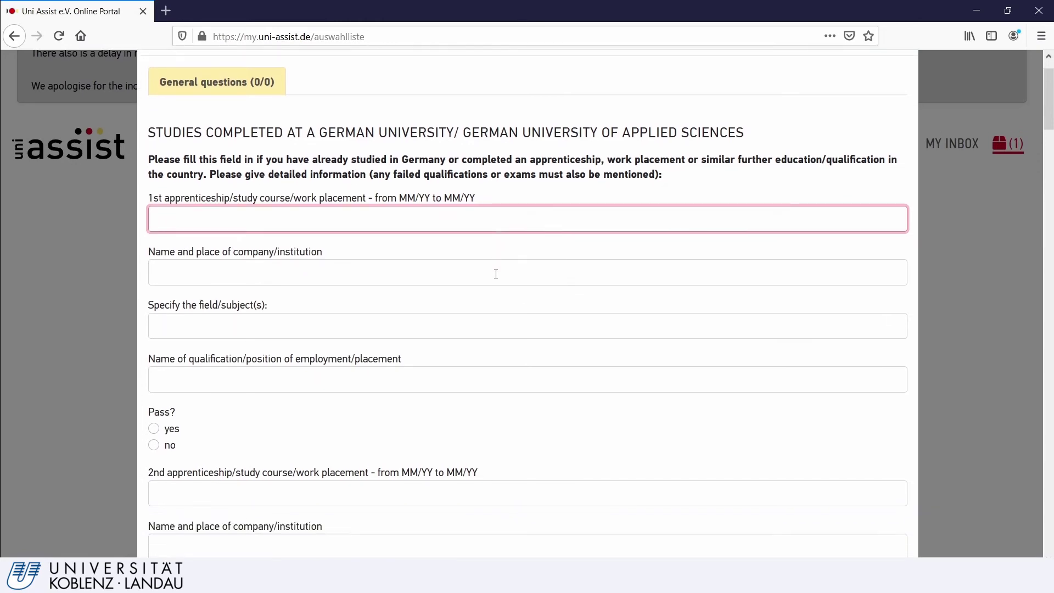
{"action": "scroll", "coordinate": [495, 275], "scroll_direction": "down", "scroll_amount": 10}
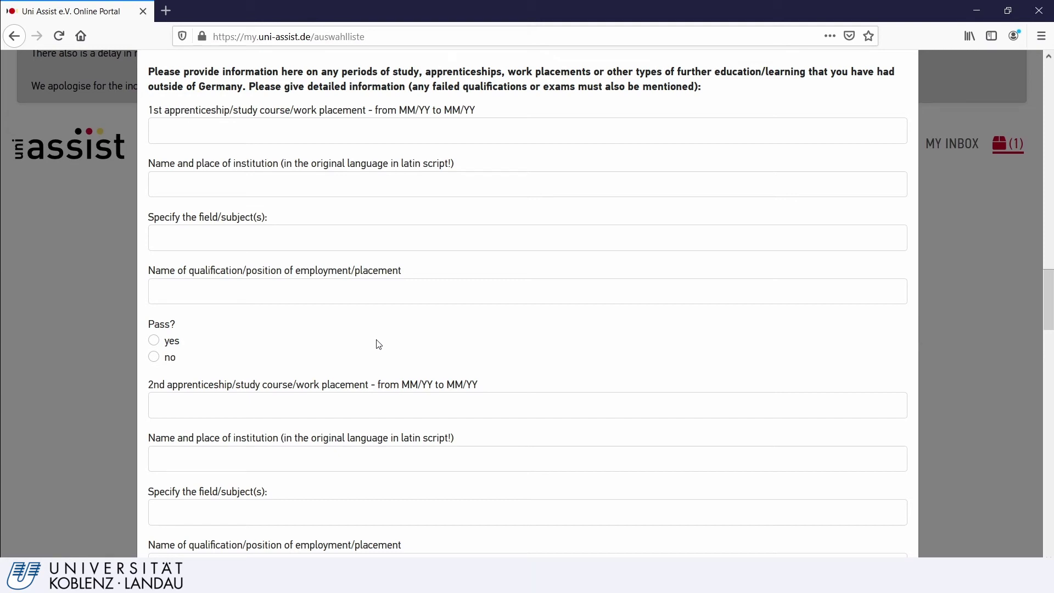
{"action": "scroll", "coordinate": [714, 466], "scroll_direction": "down", "scroll_amount": 15}
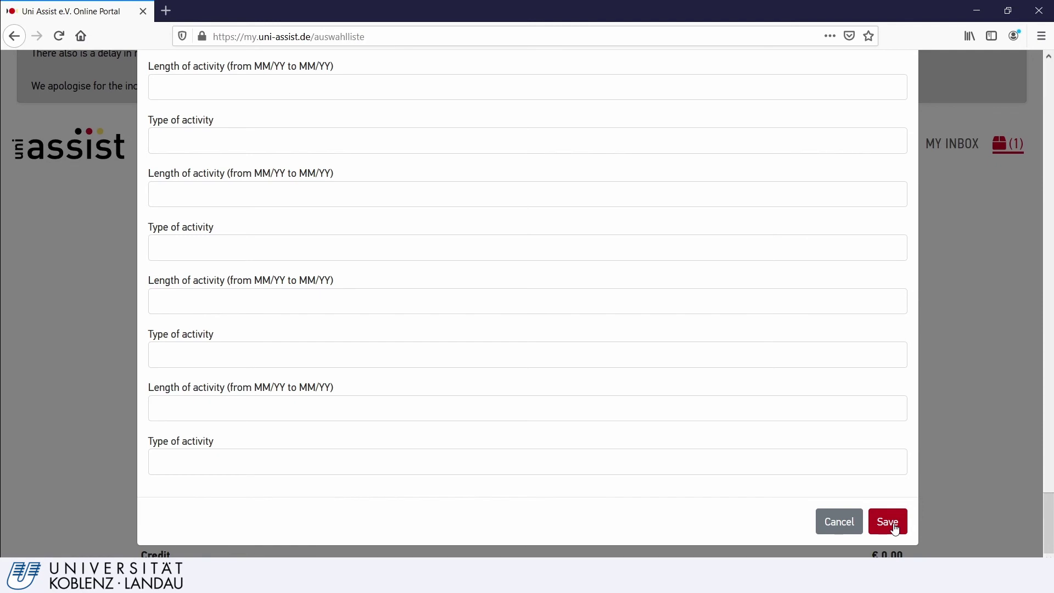
{"action": "left_click", "coordinate": [887, 522]}
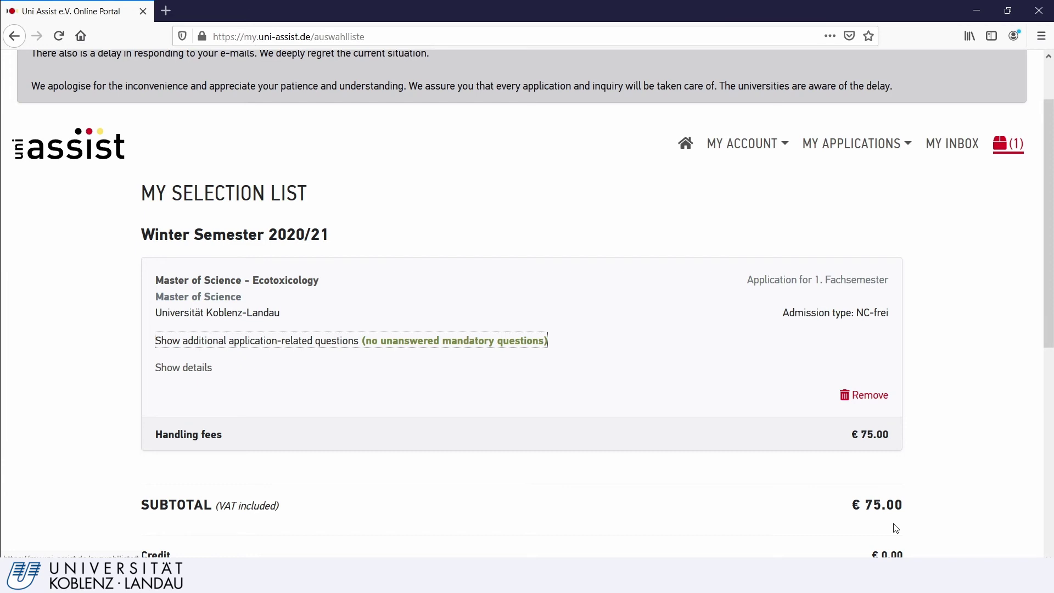
- Proceed to checkout with the €75.00 Ecotoxicology course from the selection list
{"action": "scroll", "coordinate": [895, 528], "scroll_direction": "down", "scroll_amount": 4}
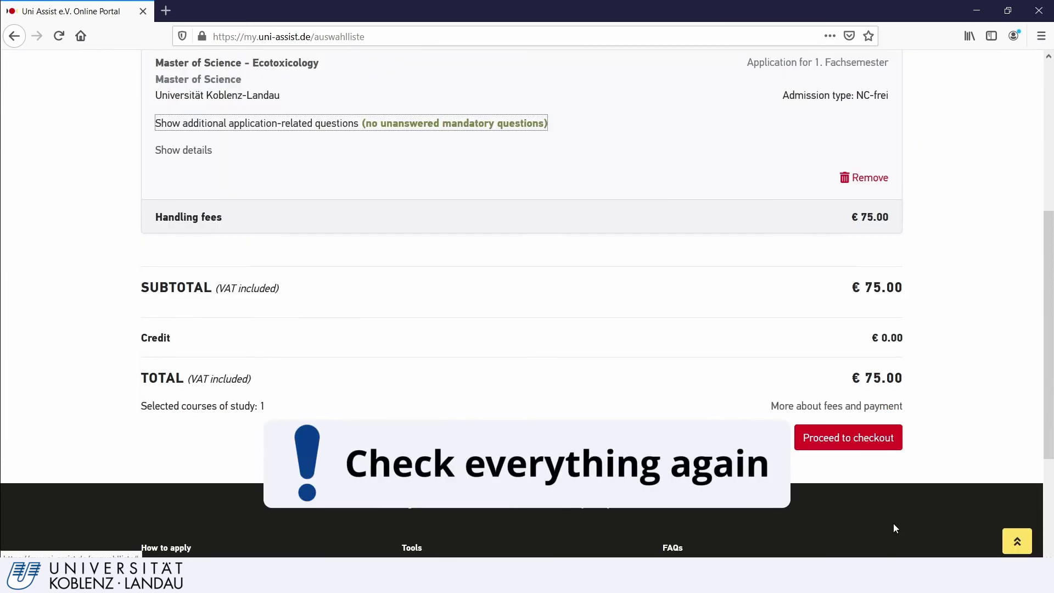
{"action": "scroll", "coordinate": [828, 380], "scroll_direction": "up", "scroll_amount": 1}
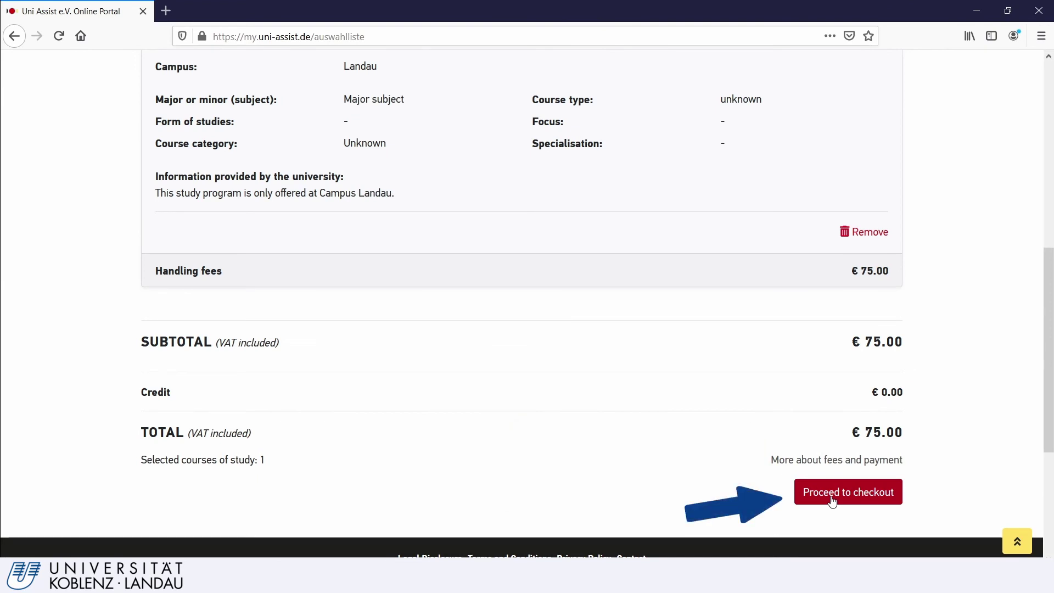
{"action": "left_click", "coordinate": [833, 501]}
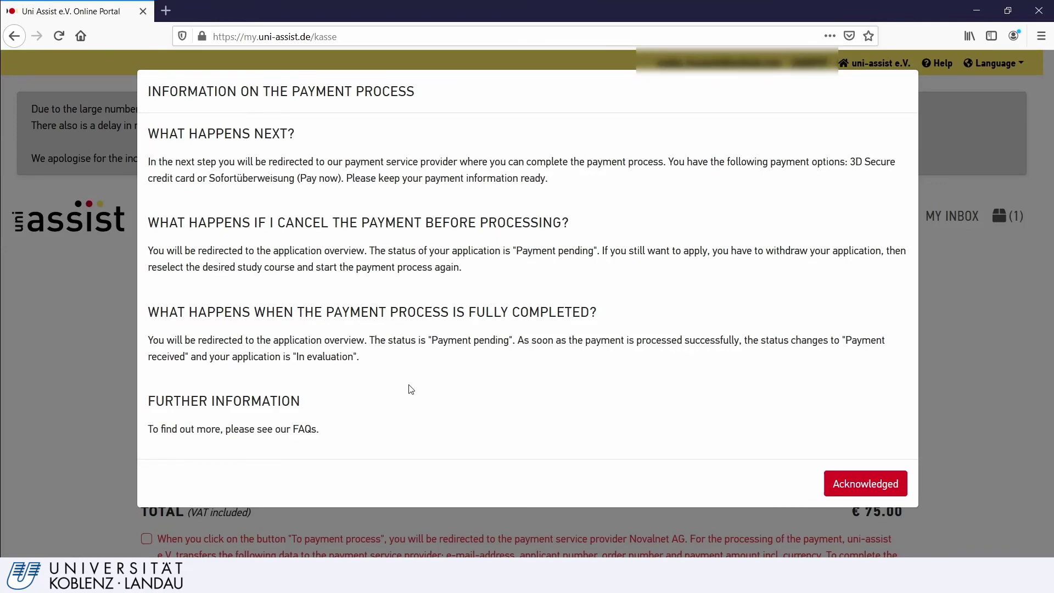
- Acknowledge the payment process notice and bring the three consent declarations into view
{"action": "left_click", "coordinate": [856, 484]}
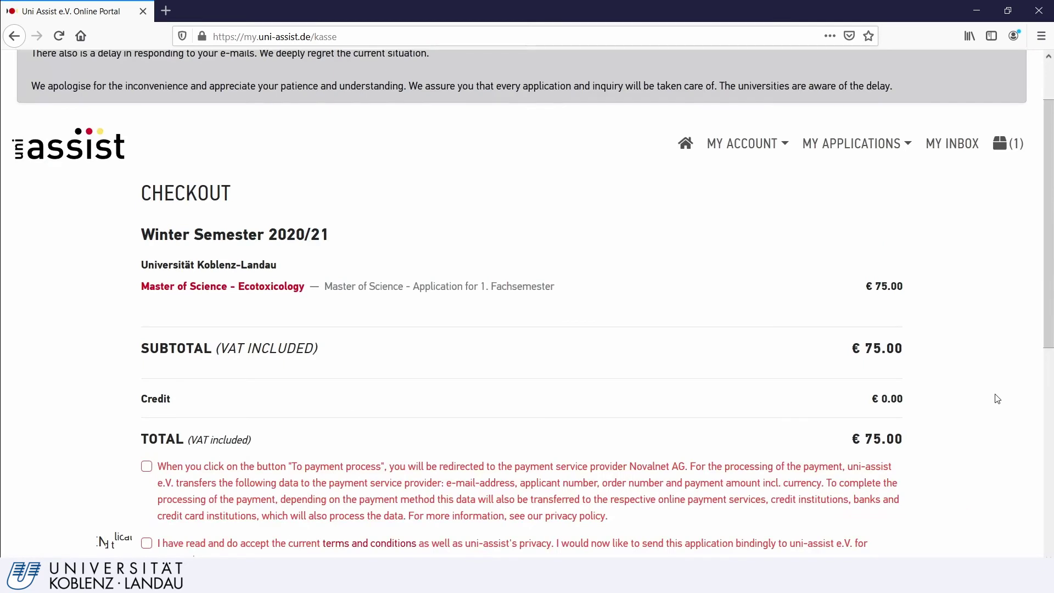
{"action": "scroll", "coordinate": [993, 395], "scroll_direction": "down", "scroll_amount": 4}
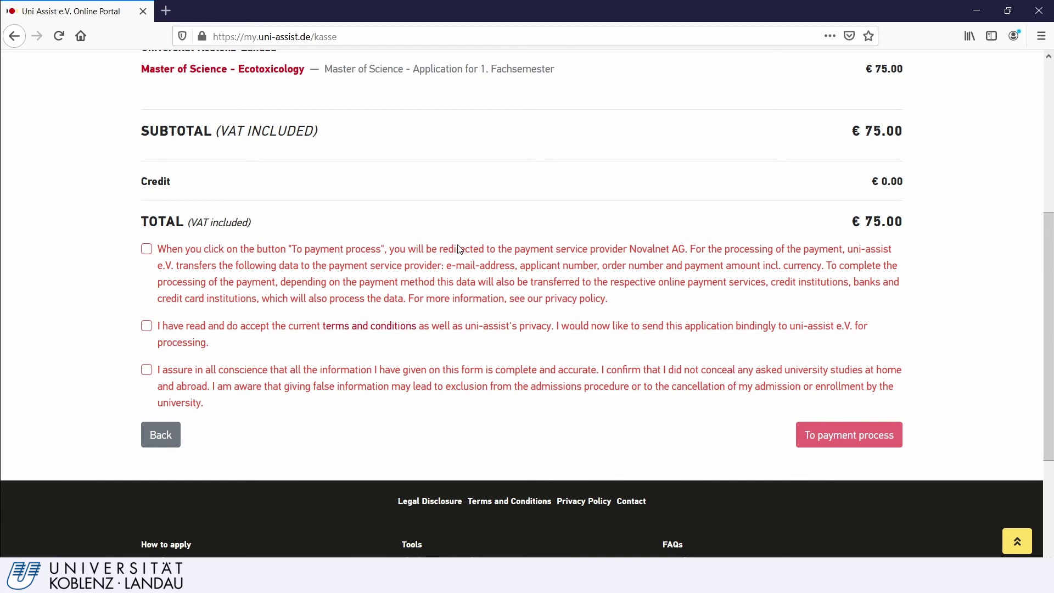
- Tick the consents for Novalnet payment data transfer, terms and conditions, and information accuracy
{"action": "left_click", "coordinate": [146, 248]}
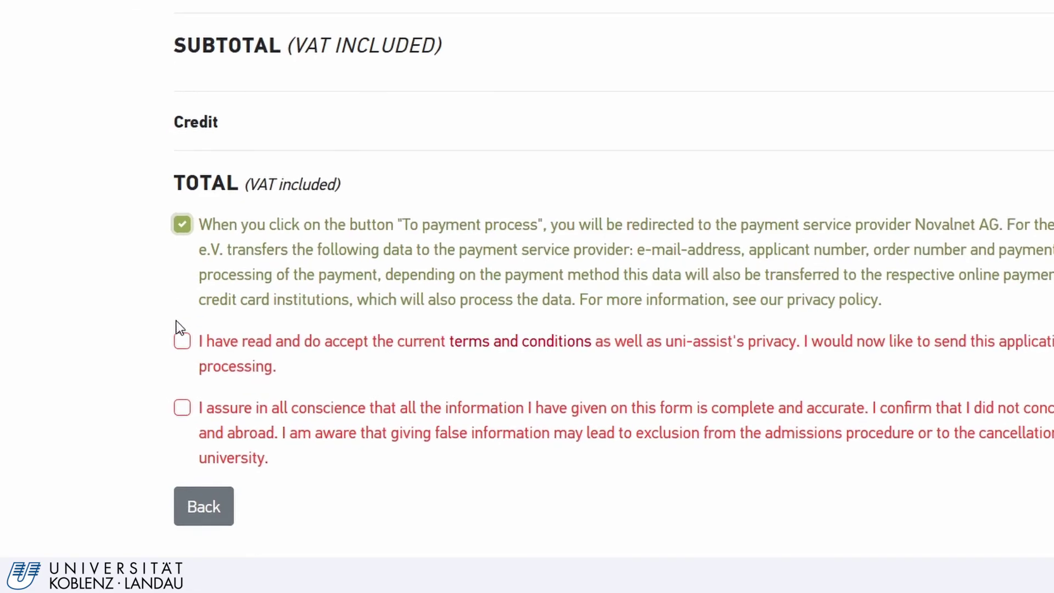
{"action": "left_click", "coordinate": [182, 340]}
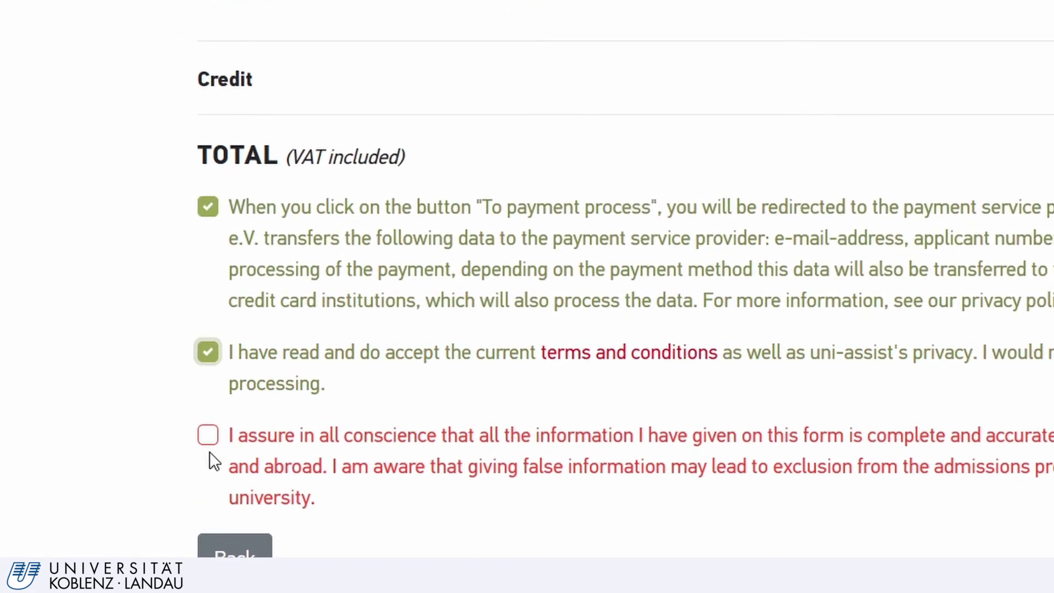
{"action": "left_click", "coordinate": [211, 443]}
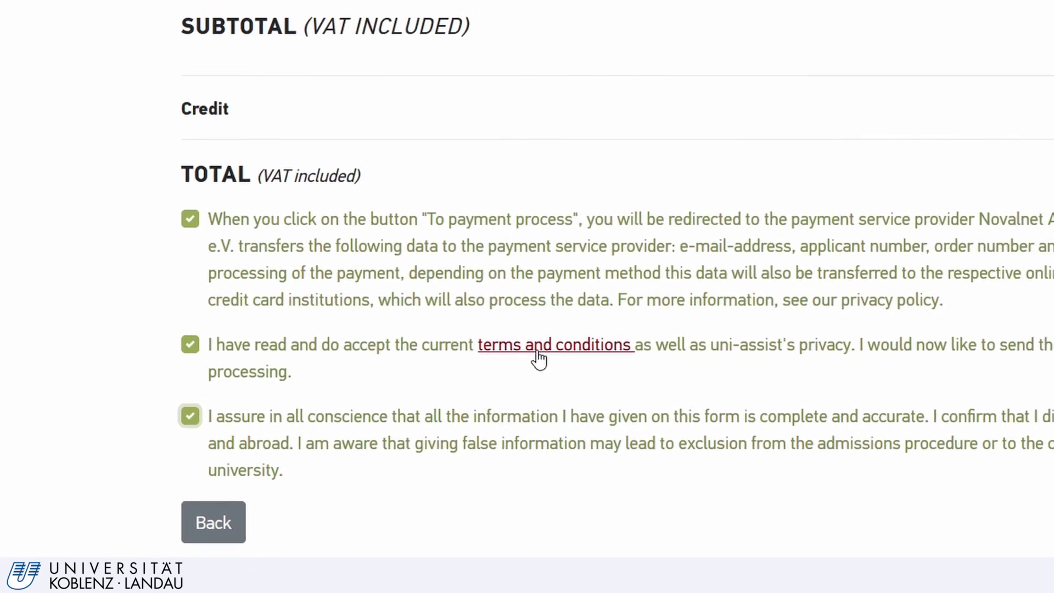